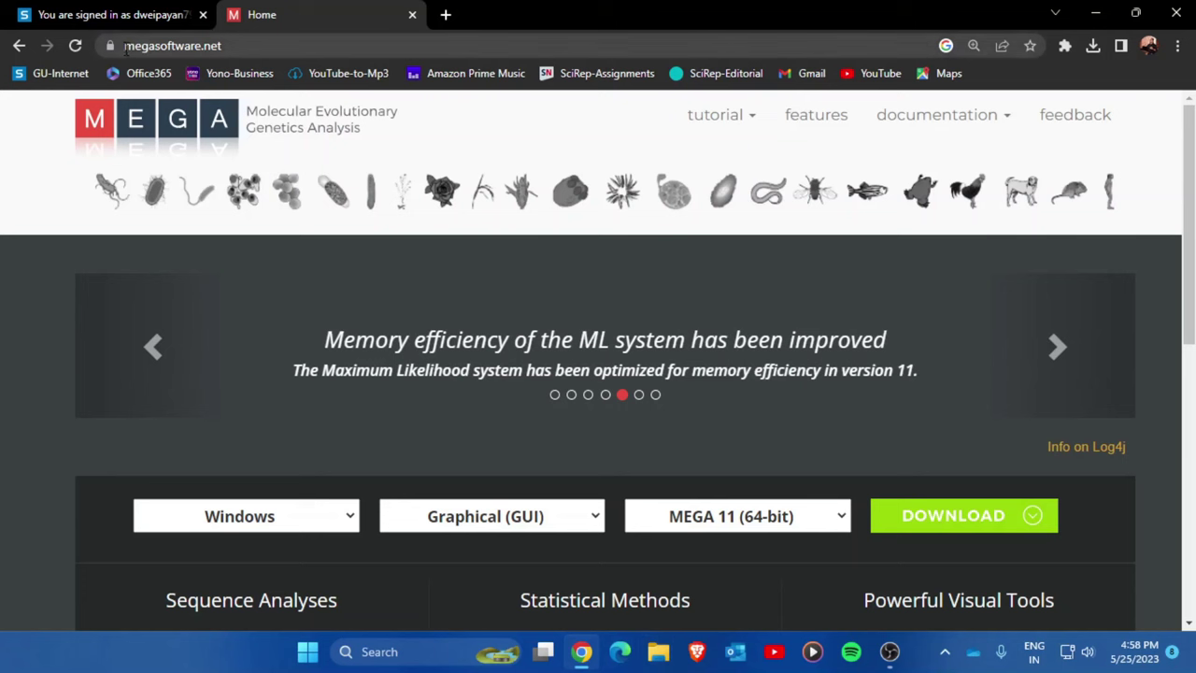
Minimize the browser showing the MEGA website and open ATCC-Typestrain sequences.txt from the desktop in Notepad.
{"action": "left_click_drag", "start_coordinate": [126, 47], "coordinate": [224, 46]}
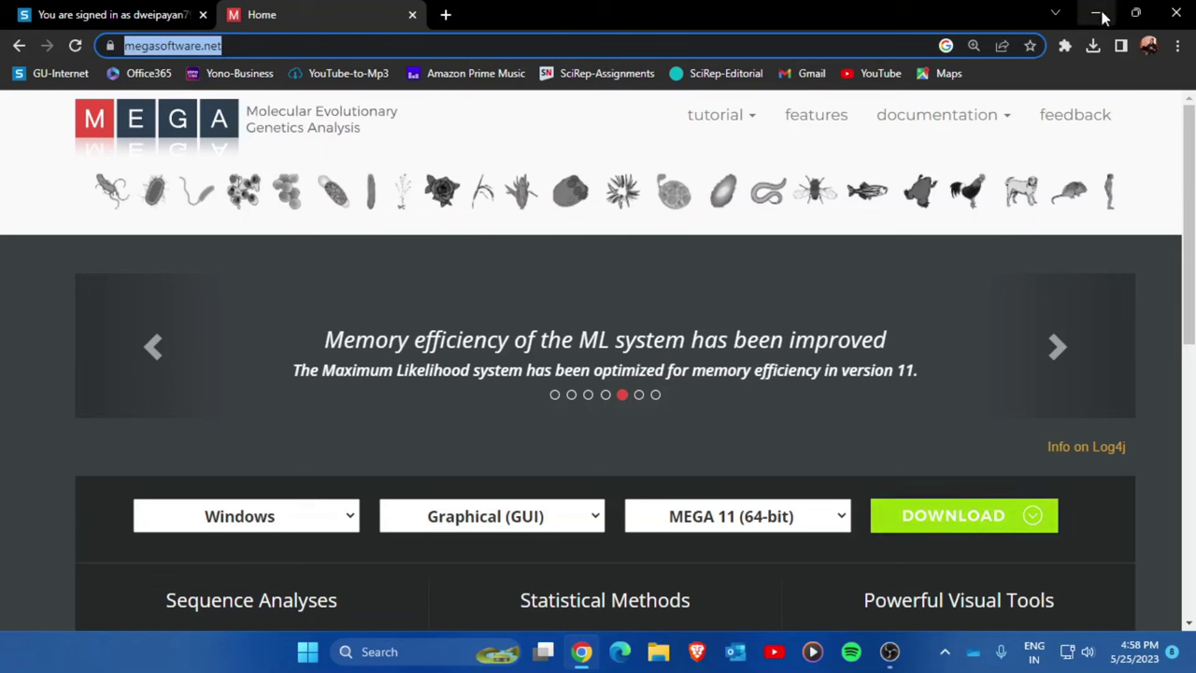
{"action": "left_click", "coordinate": [1098, 14]}
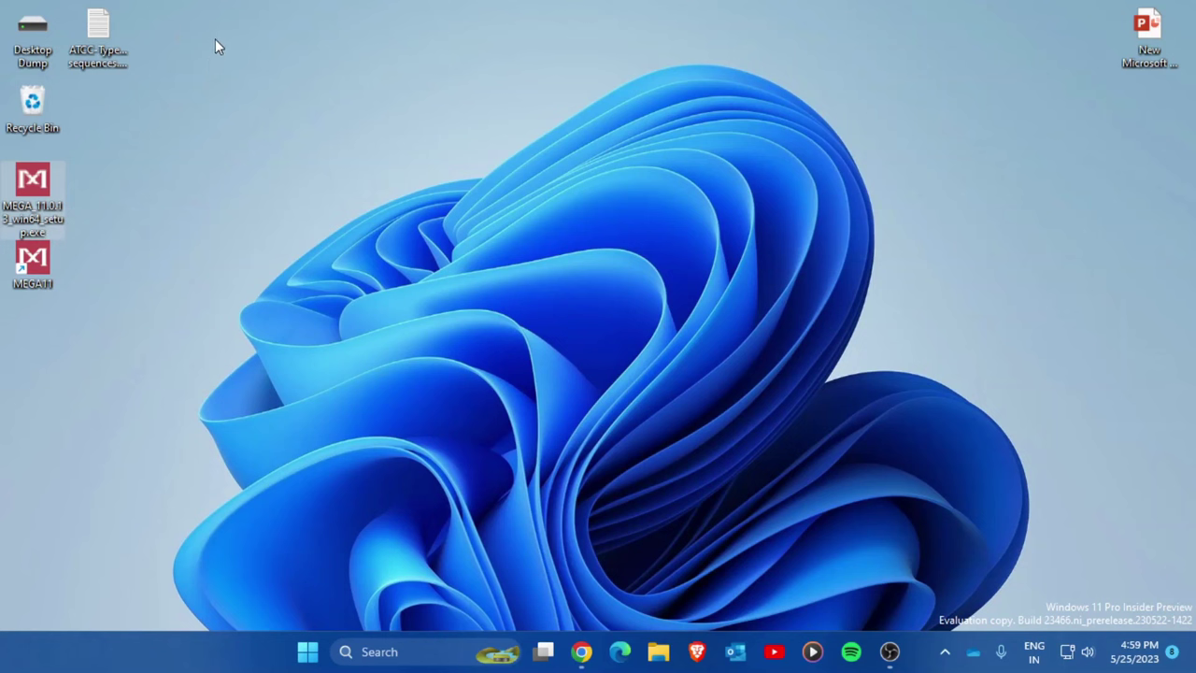
{"action": "mouse_move", "coordinate": [117, 29]}
{"action": "left_mouse_down"}
{"action": "mouse_move", "coordinate": [187, 94]}
{"action": "mouse_move", "coordinate": [112, 42]}
{"action": "left_mouse_up"}
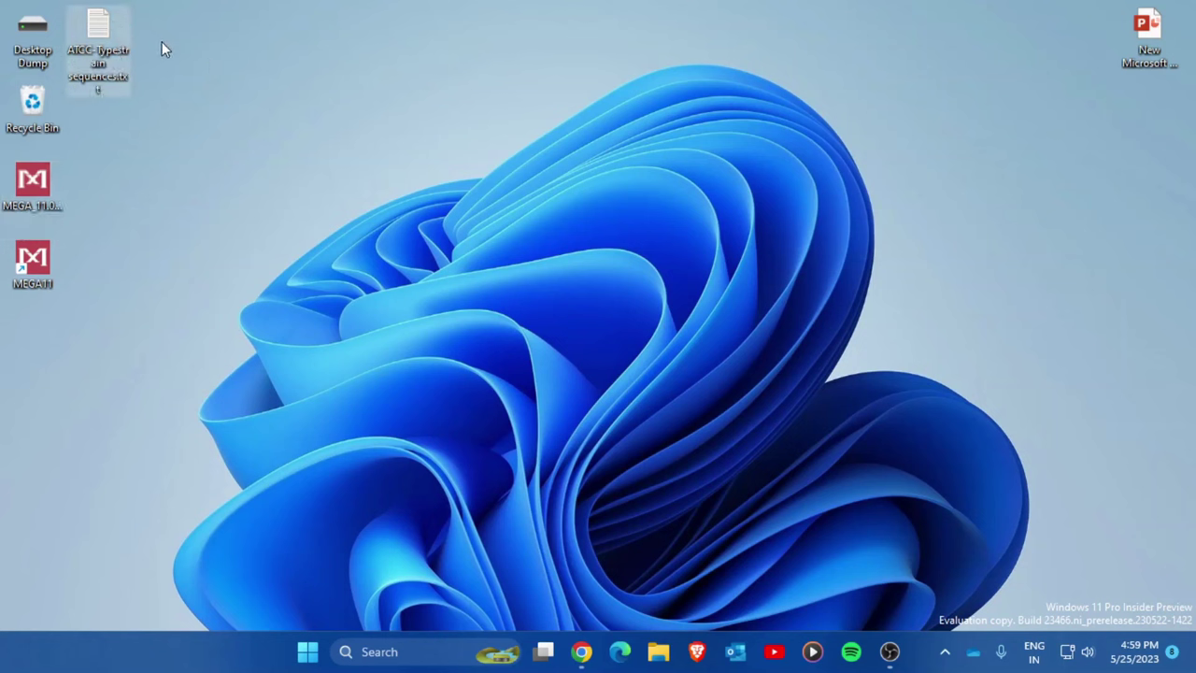
{"action": "double_click", "coordinate": [101, 28]}
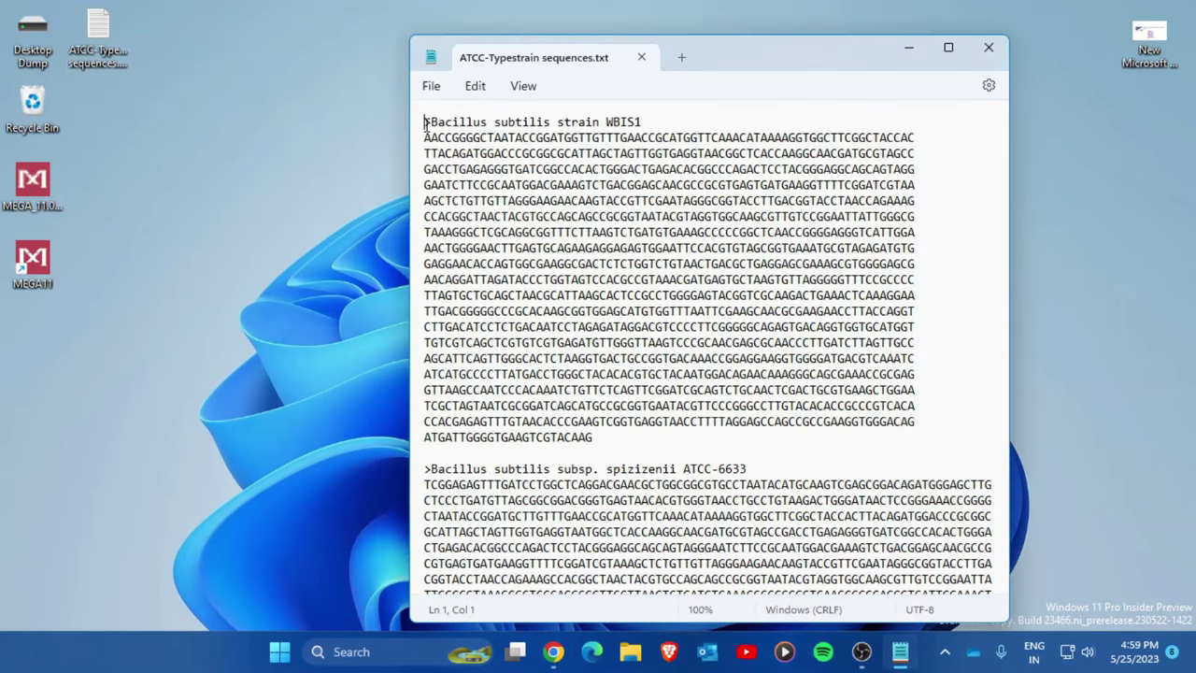
Examine the Bacillus subtilis strain WBIS1 entry and the header of the following ATCC-6633 entry.
{"action": "left_click_drag", "start_coordinate": [425, 121], "coordinate": [594, 440]}
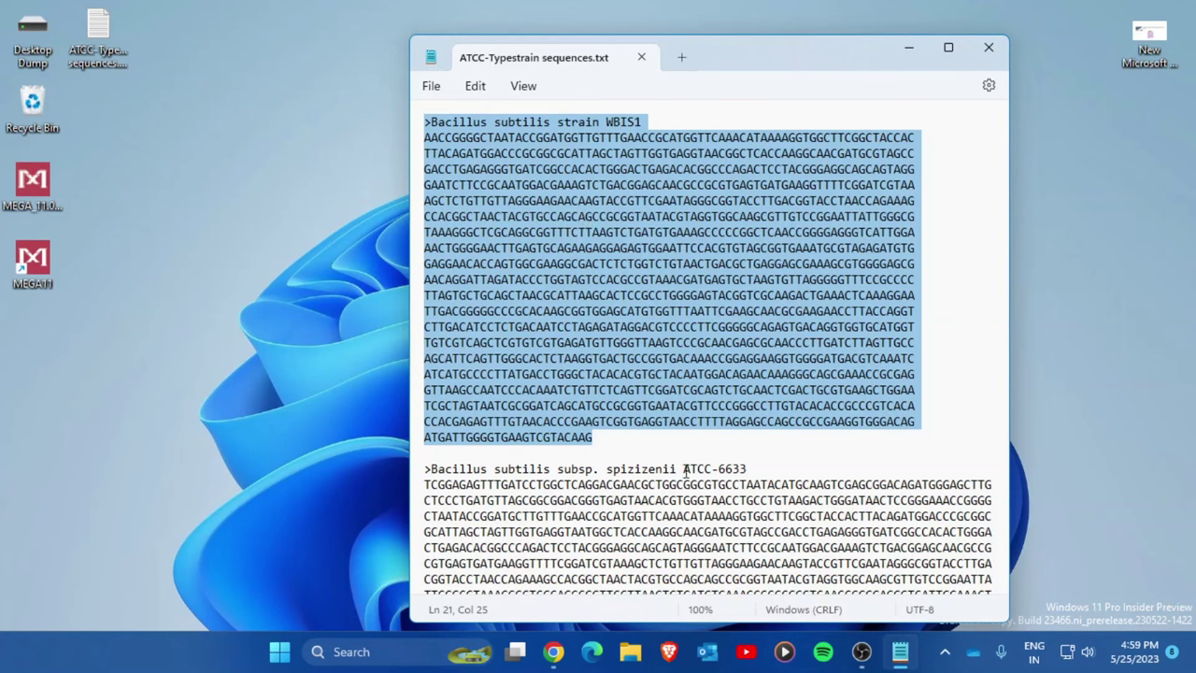
{"action": "scroll", "coordinate": [686, 471], "scroll_direction": "down", "scroll_amount": 3}
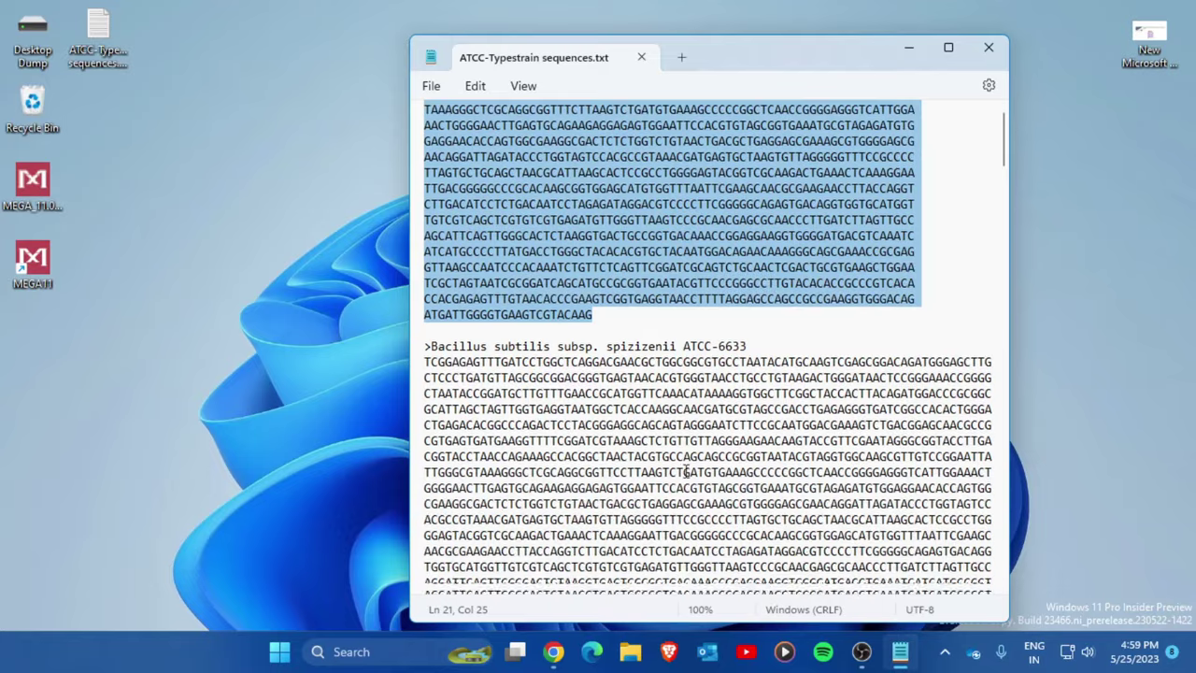
{"action": "left_click_drag", "start_coordinate": [683, 346], "coordinate": [748, 349]}
{"action": "scroll", "coordinate": [748, 353], "scroll_direction": "down", "scroll_amount": 1}
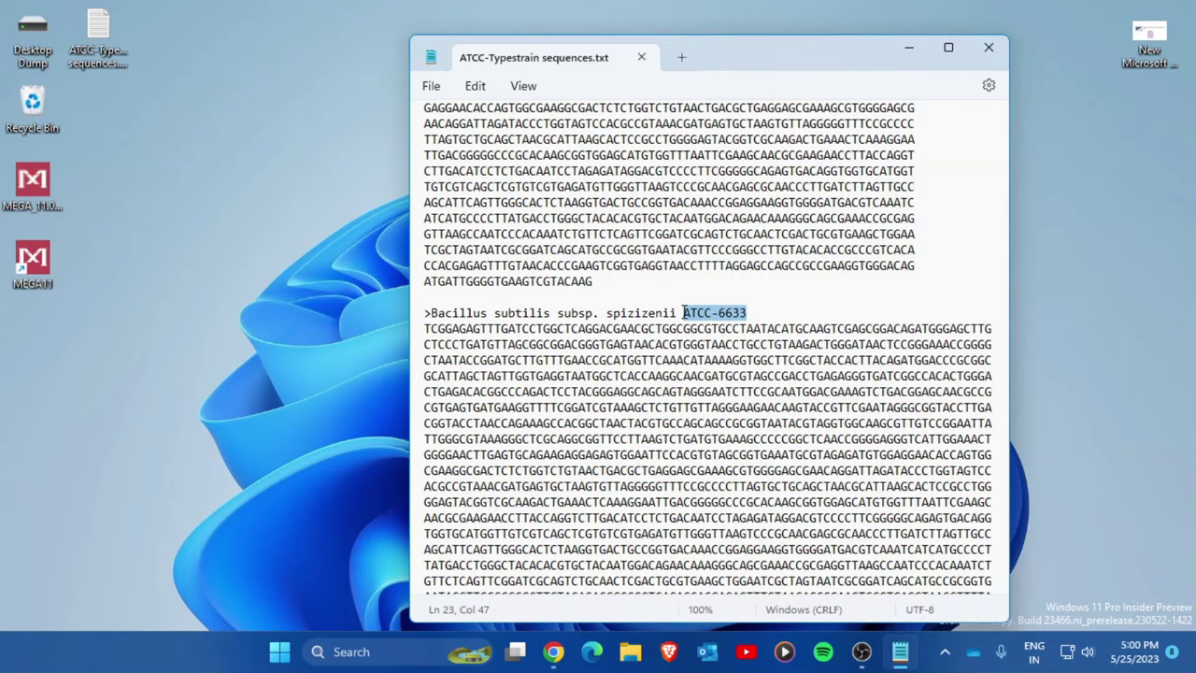
{"action": "key", "text": "ctrl+Home"}
{"action": "key", "text": "shift+End"}
{"action": "scroll", "coordinate": [663, 149], "scroll_direction": "down", "scroll_amount": 5}
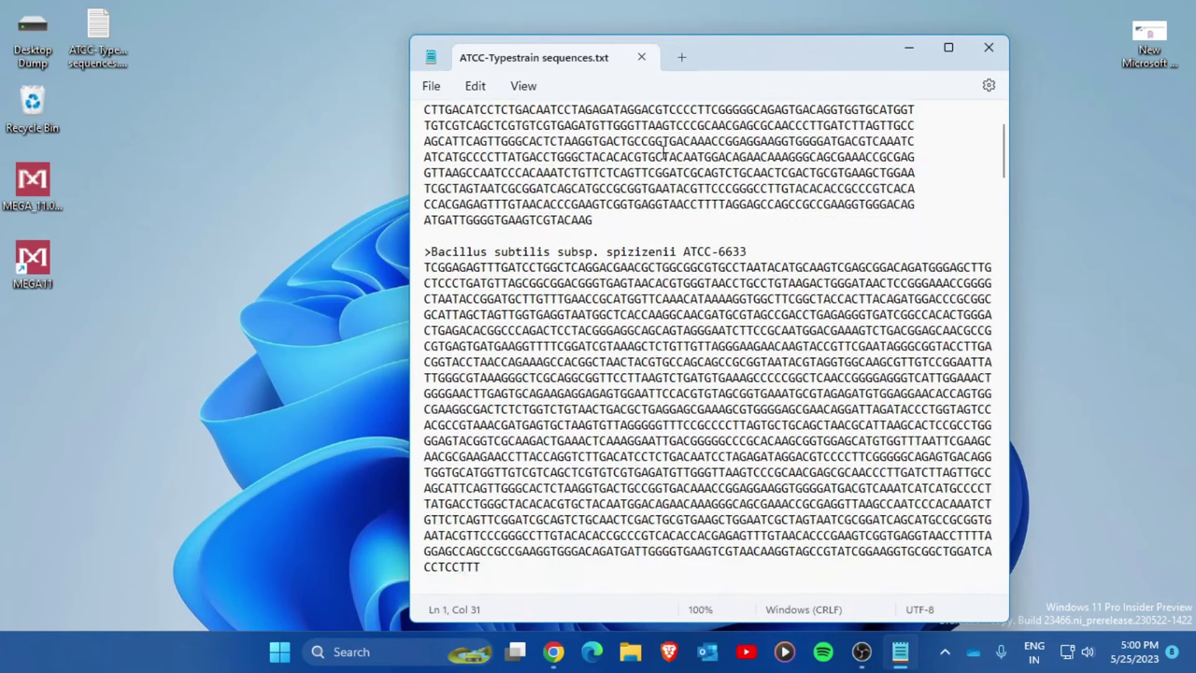
{"action": "scroll", "coordinate": [652, 239], "scroll_direction": "down", "scroll_amount": 1}
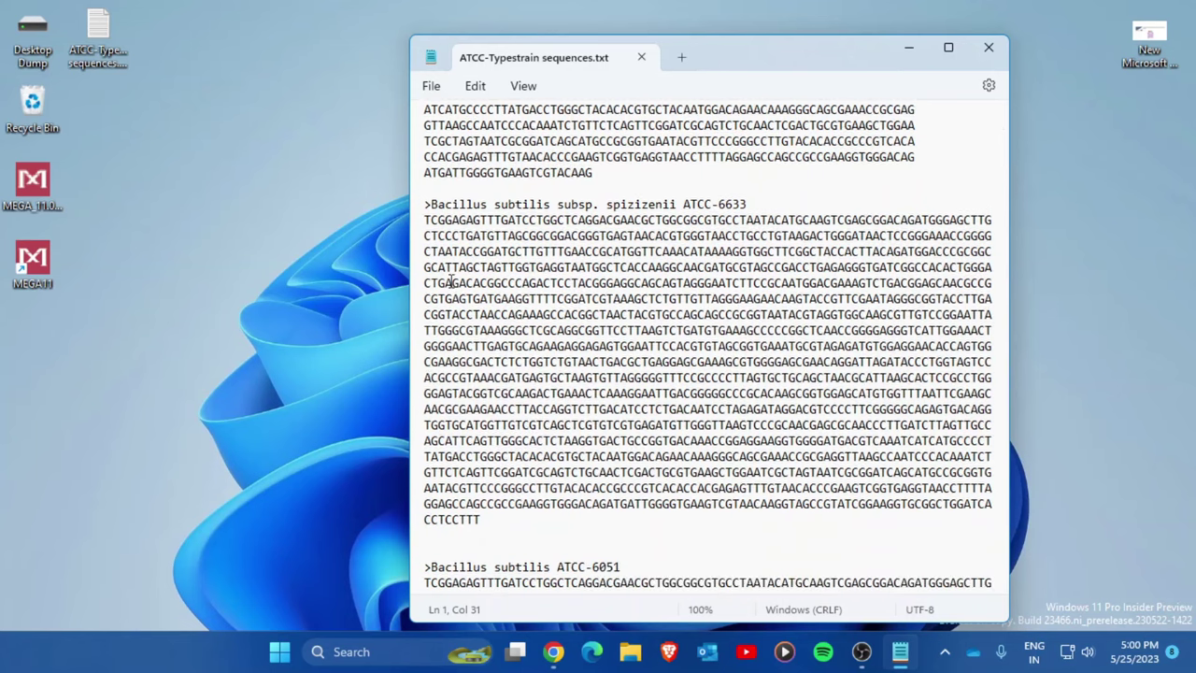
Widen the text window and review the Bacillus subtilis reference headers ATCC-6633, ATCC-6051 and ATCC-23857.
{"action": "left_click_drag", "start_coordinate": [410, 286], "coordinate": [247, 276]}
{"action": "left_click_drag", "start_coordinate": [265, 204], "coordinate": [531, 204]}
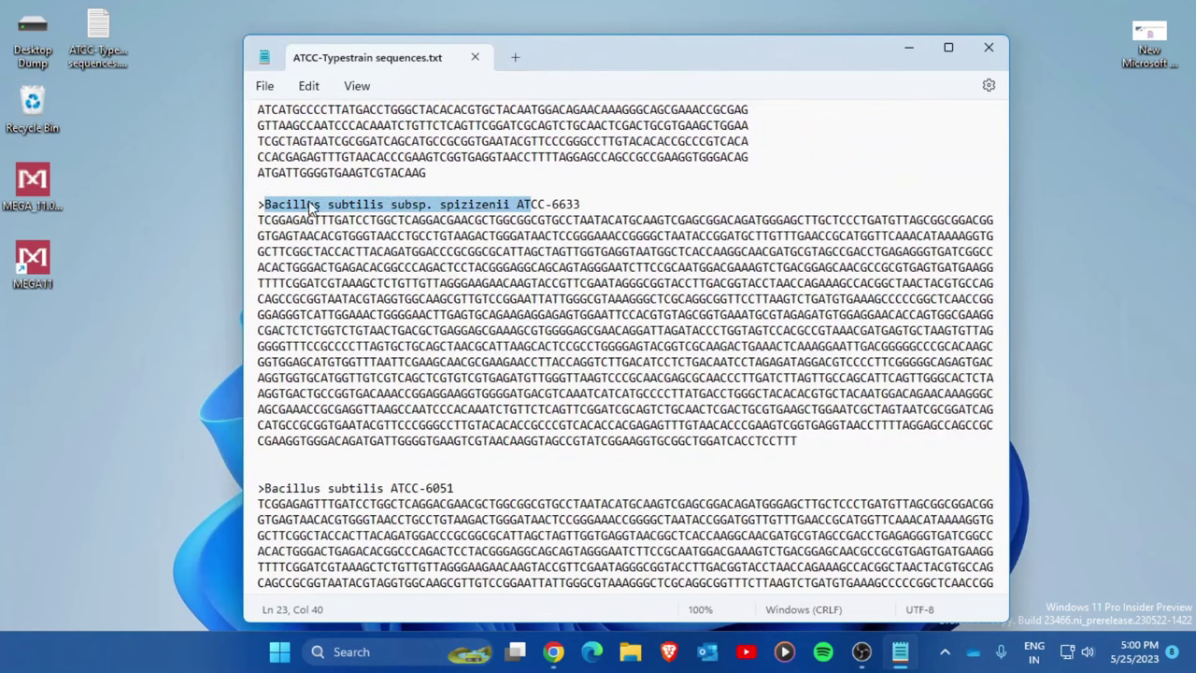
{"action": "scroll", "coordinate": [412, 272], "scroll_direction": "down", "scroll_amount": 2}
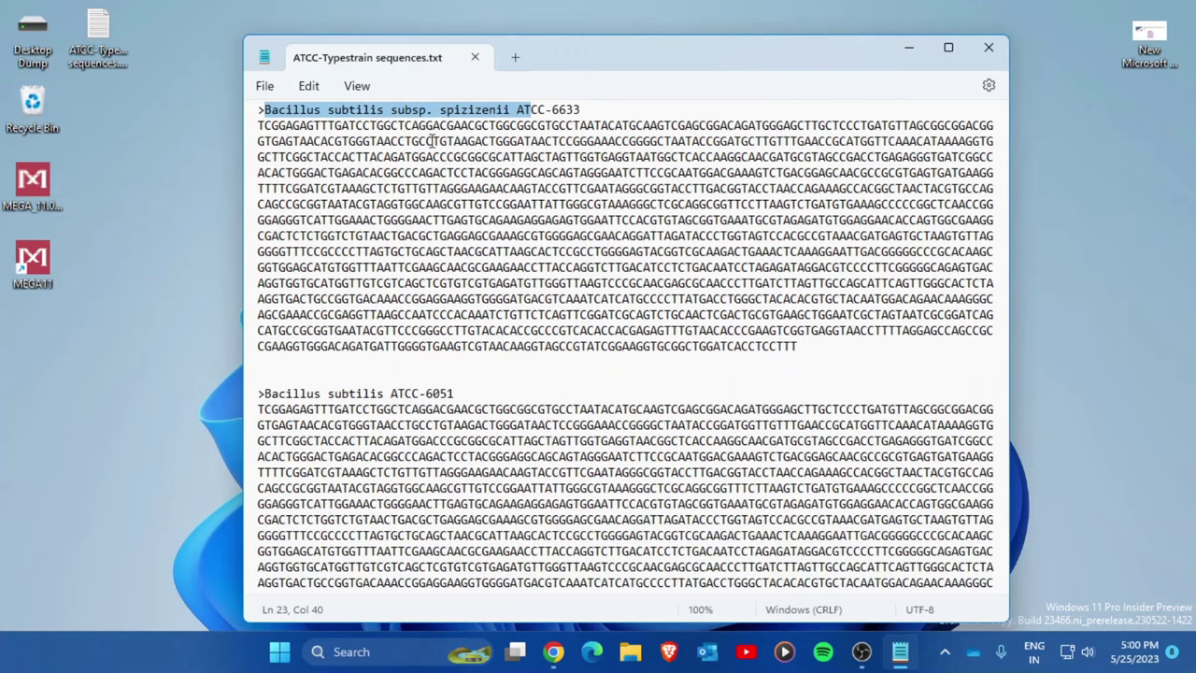
{"action": "scroll", "coordinate": [504, 270], "scroll_direction": "down", "scroll_amount": 2}
{"action": "scroll", "coordinate": [505, 272], "scroll_direction": "down", "scroll_amount": 4}
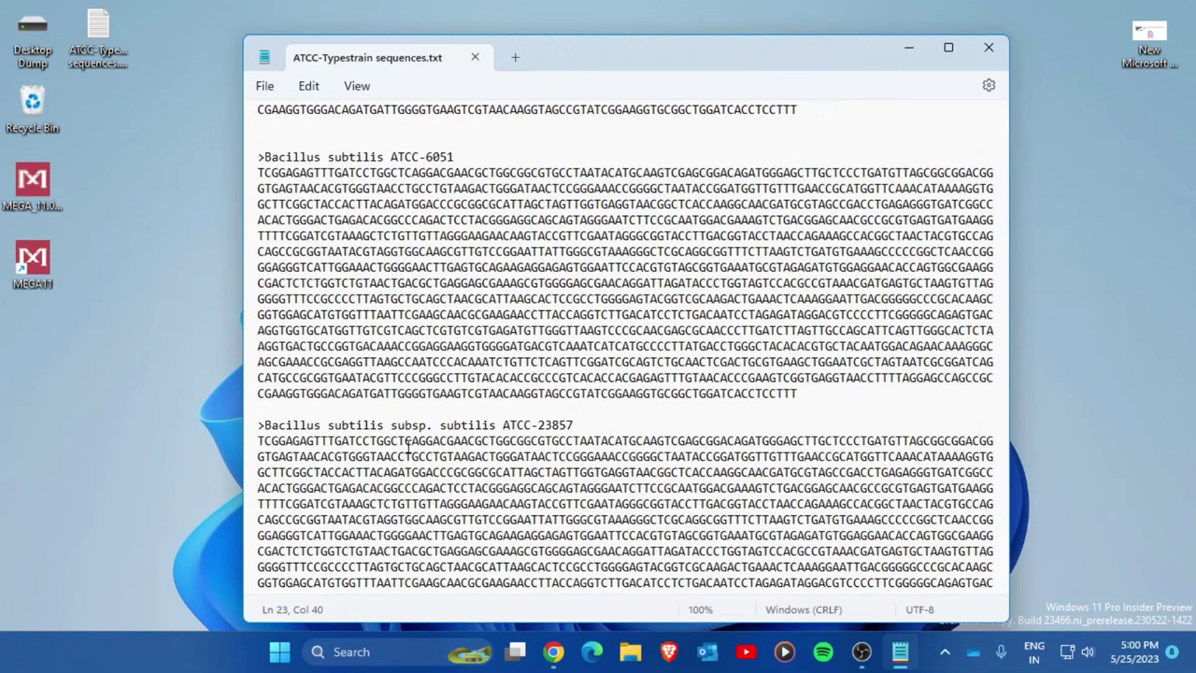
{"action": "left_click_drag", "start_coordinate": [441, 425], "coordinate": [501, 427]}
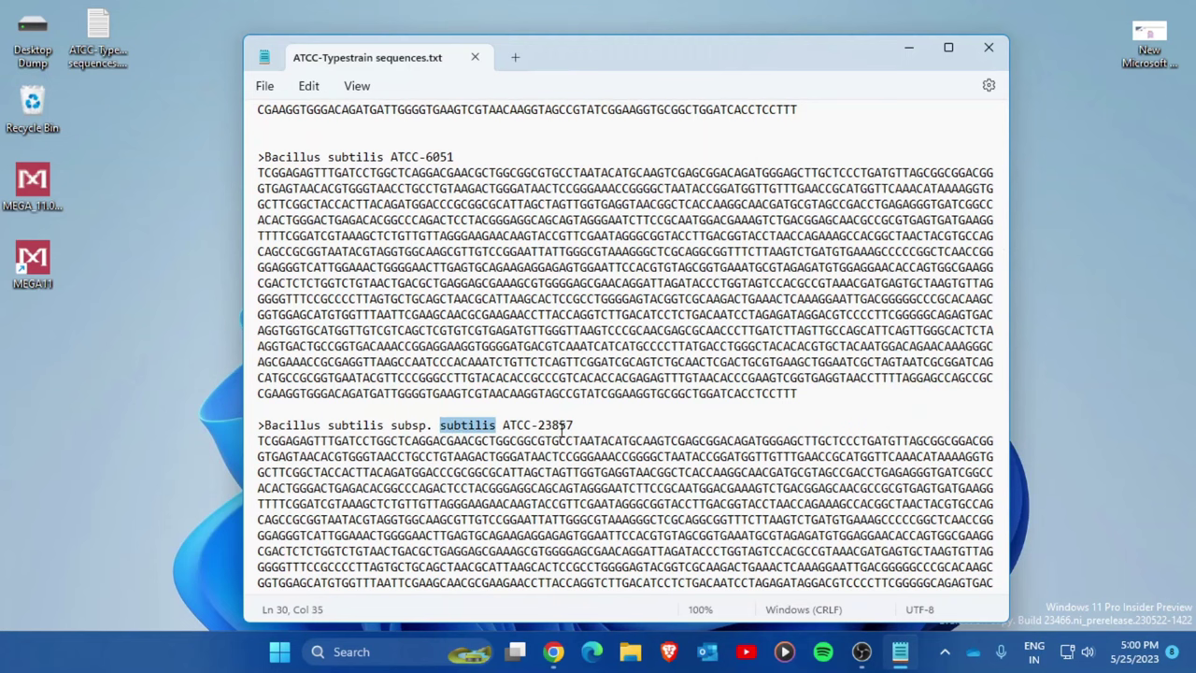
{"action": "scroll", "coordinate": [561, 427], "scroll_direction": "down", "scroll_amount": 5}
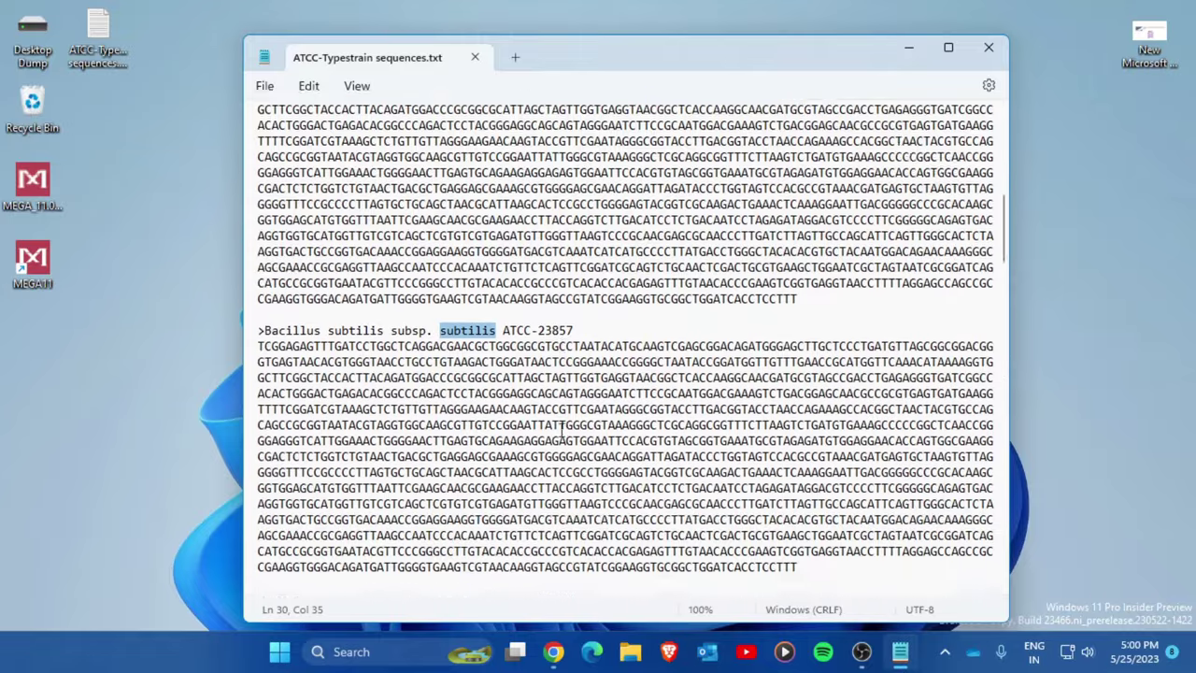
Compare the Bacillus megaterium ATCC-14581 and subtilis ATCC-23857 headers, and review the remaining entries through Pseudomonas aeruginosa ATCC-10145.
{"action": "left_click_drag", "start_coordinate": [327, 456], "coordinate": [419, 456]}
{"action": "scroll", "coordinate": [467, 364], "scroll_direction": "down", "scroll_amount": 3}
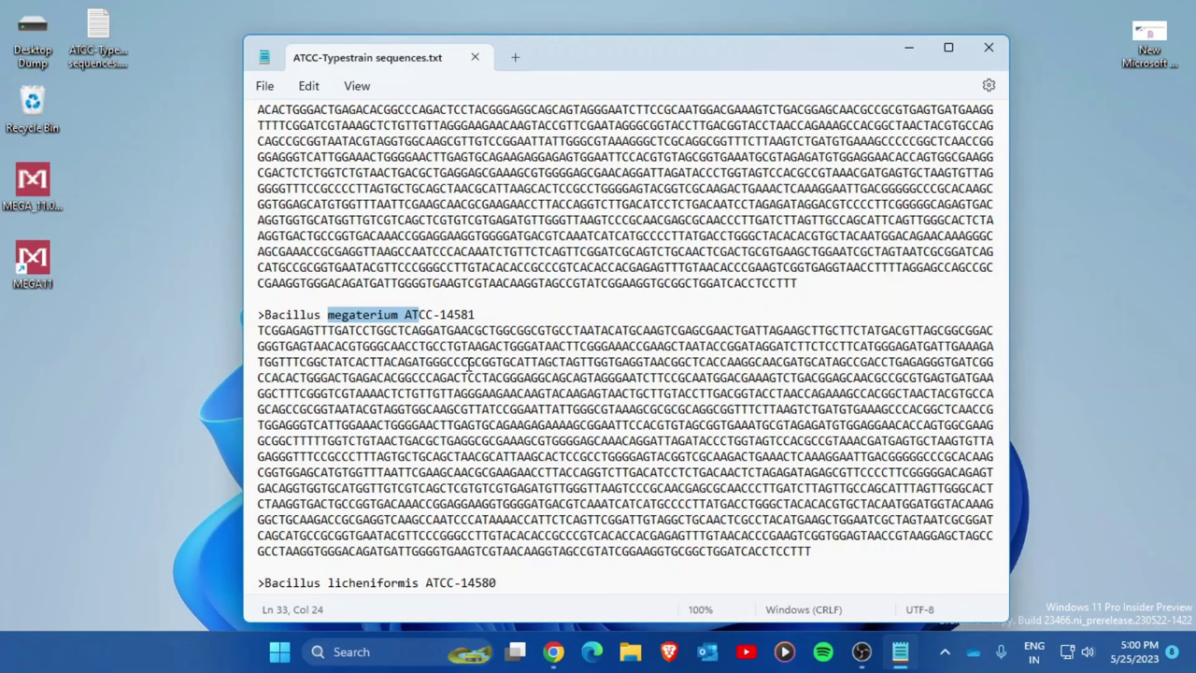
{"action": "left_click_drag", "start_coordinate": [321, 315], "coordinate": [270, 315]}
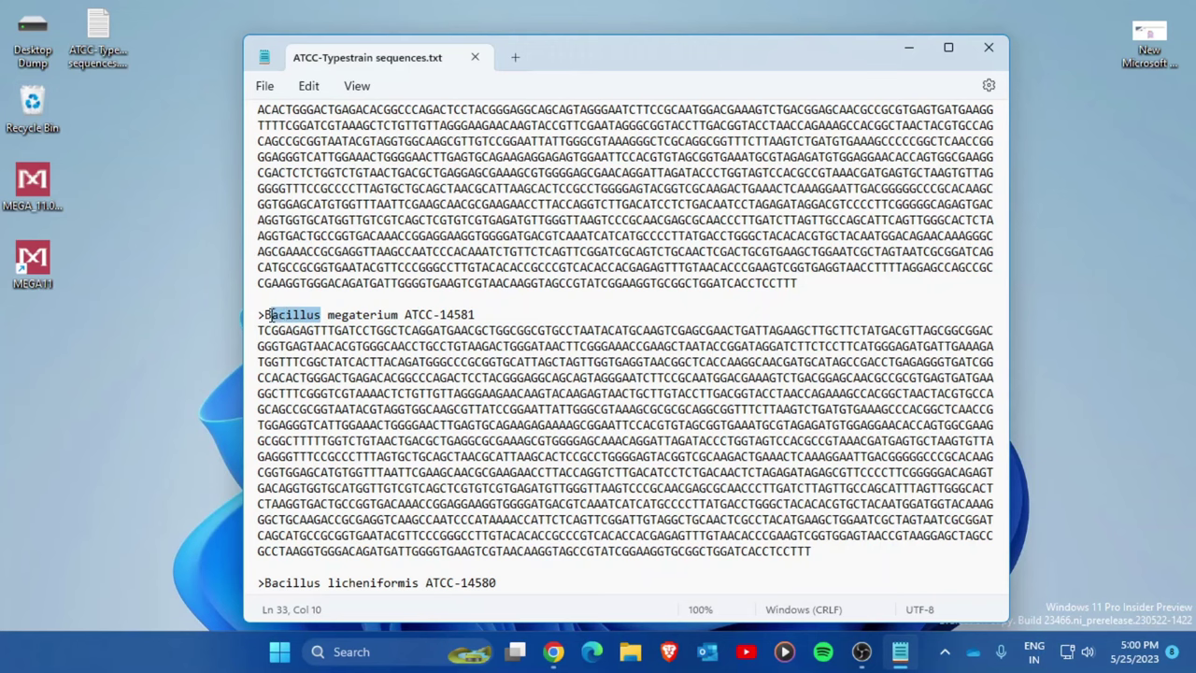
{"action": "scroll", "coordinate": [292, 229], "scroll_direction": "up", "scroll_amount": 3}
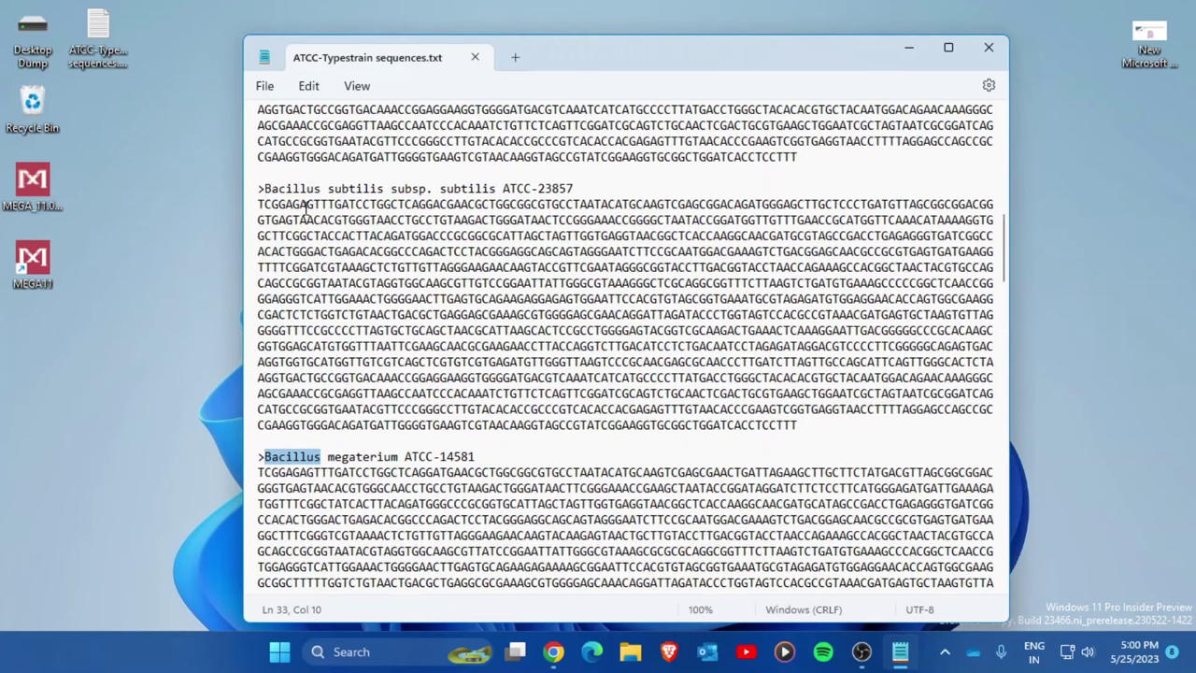
{"action": "left_click_drag", "start_coordinate": [327, 188], "coordinate": [496, 189]}
{"action": "scroll", "coordinate": [583, 296], "scroll_direction": "down", "scroll_amount": 1}
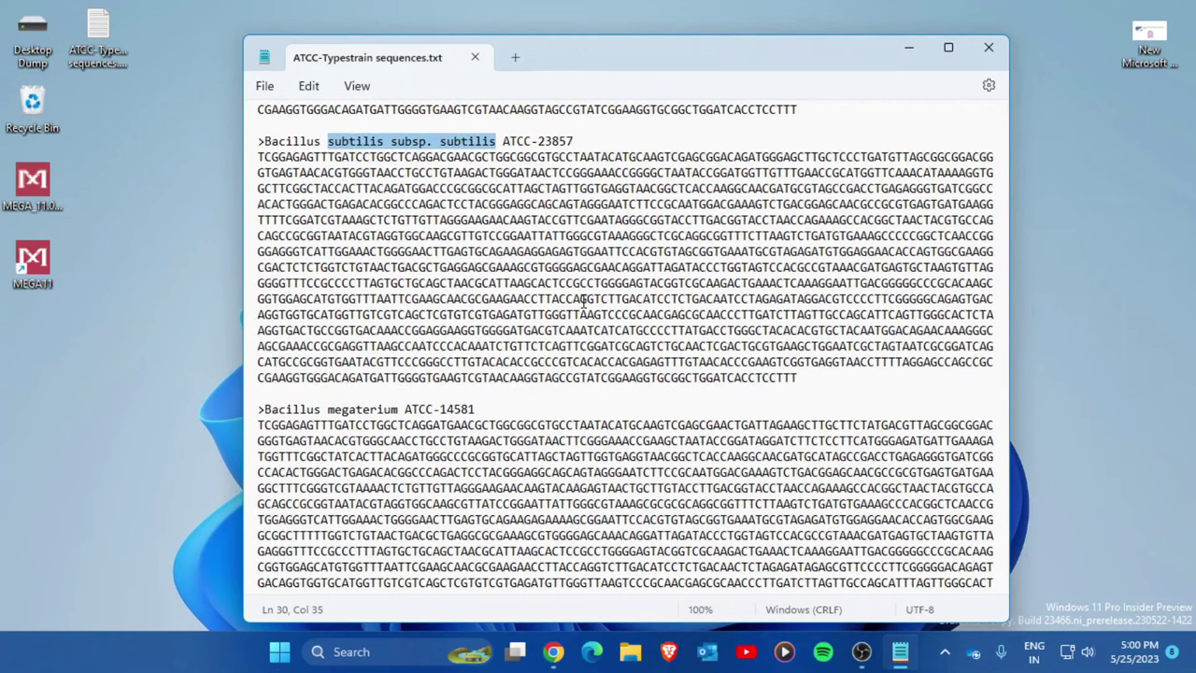
{"action": "scroll", "coordinate": [583, 300], "scroll_direction": "down", "scroll_amount": 15}
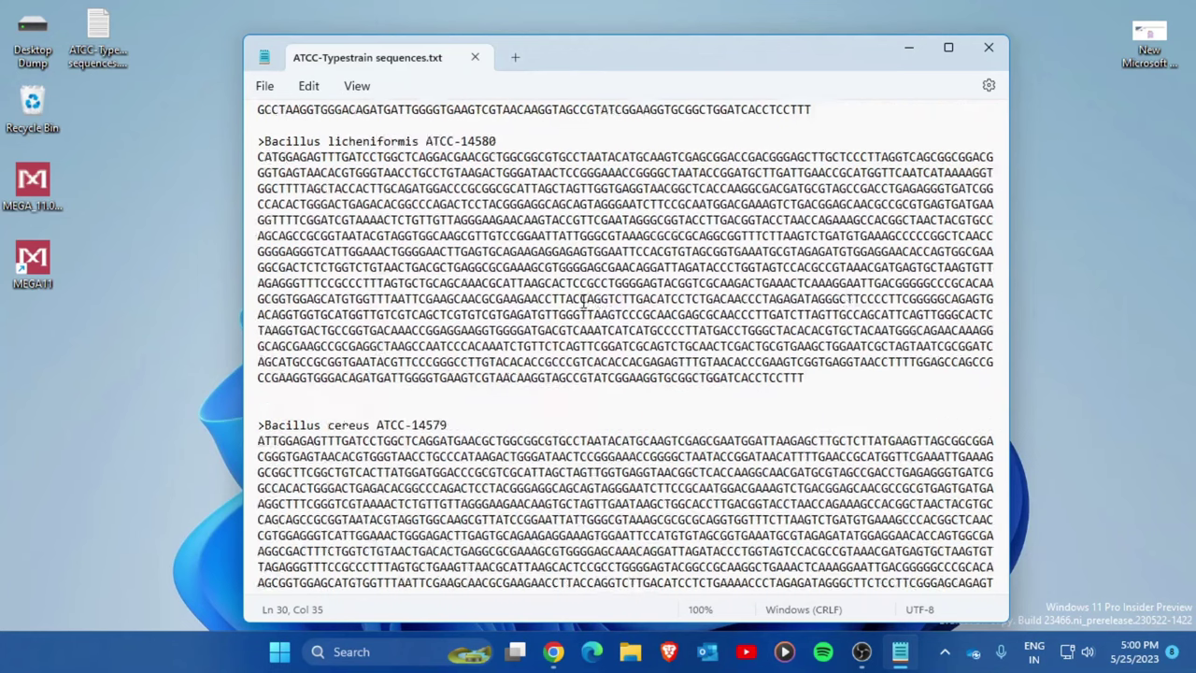
{"action": "scroll", "coordinate": [583, 300], "scroll_direction": "down", "scroll_amount": 15}
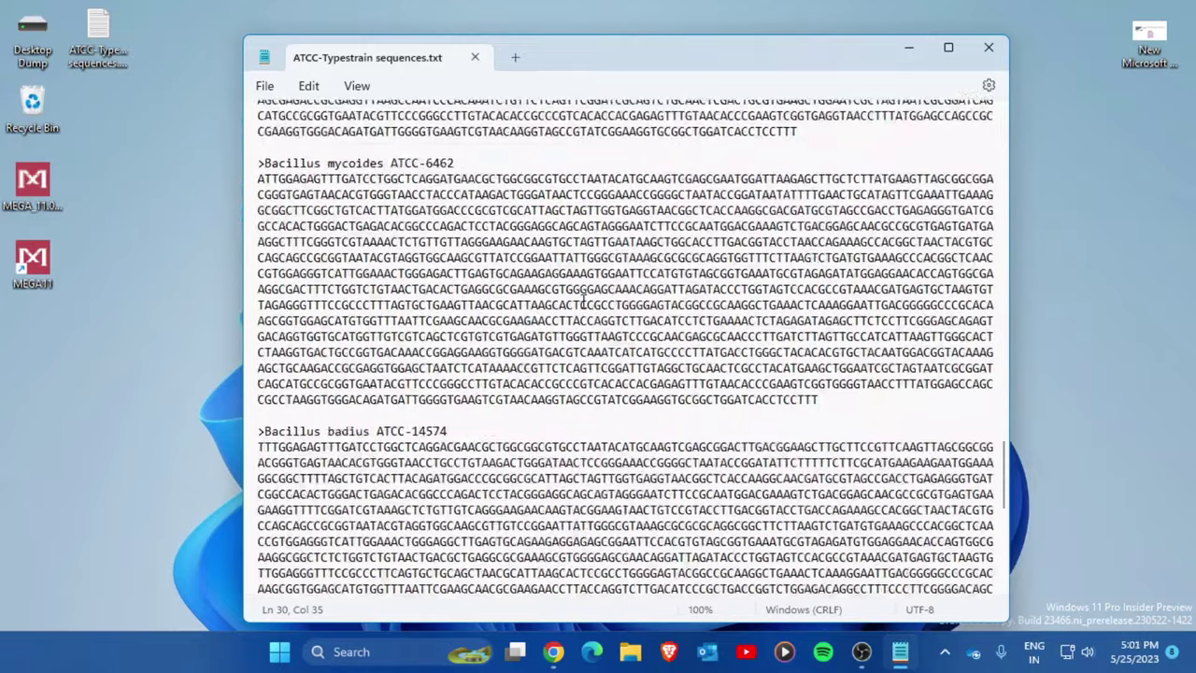
{"action": "scroll", "coordinate": [583, 300], "scroll_direction": "down", "scroll_amount": 2}
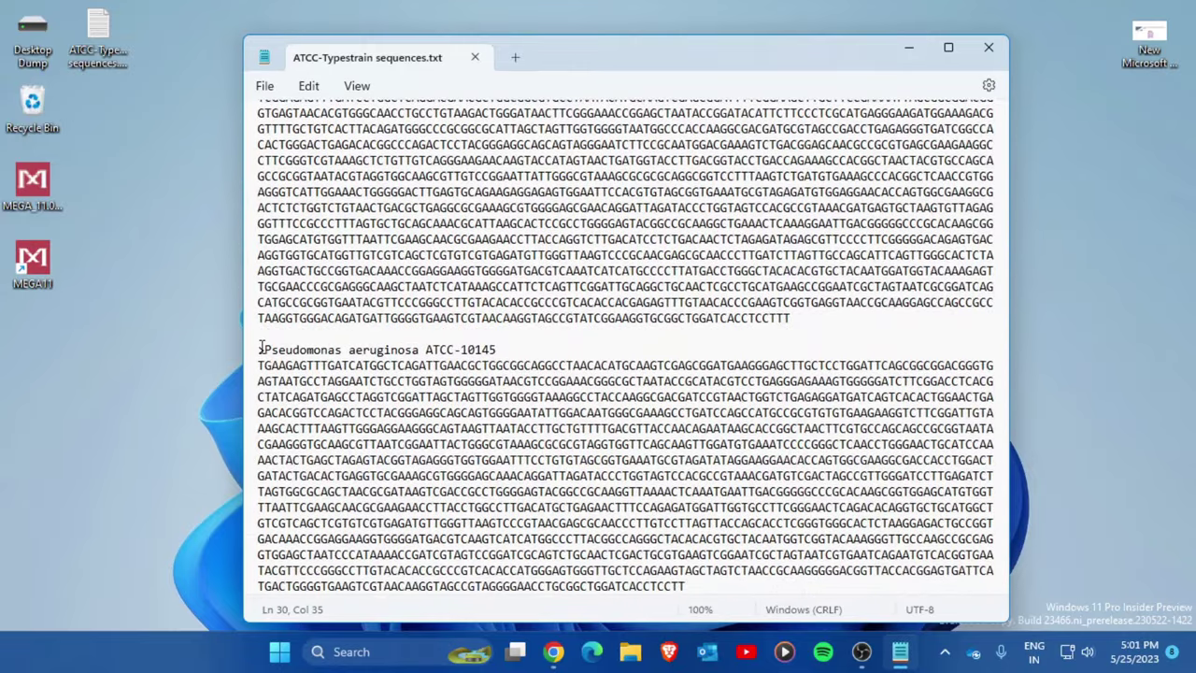
{"action": "left_click_drag", "start_coordinate": [259, 349], "coordinate": [501, 349]}
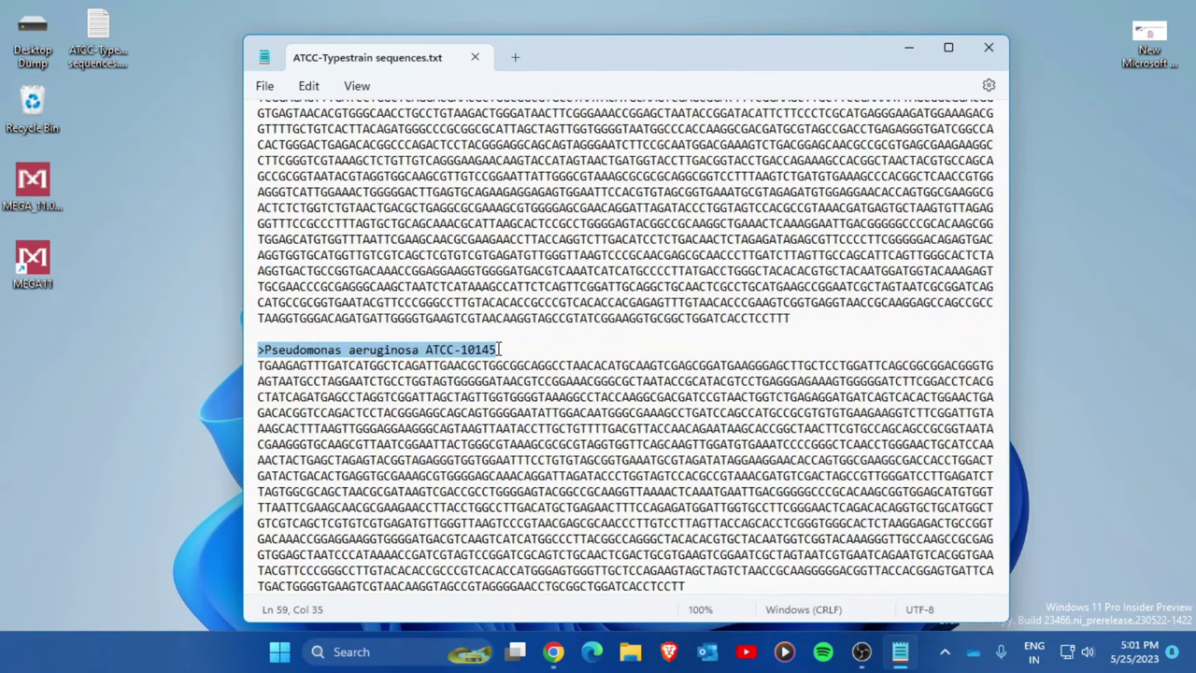
Return to the start of the file and re-examine the complete Bacillus subtilis strain WBIS1 entry.
{"action": "scroll", "coordinate": [570, 348], "scroll_direction": "up", "scroll_amount": 15}
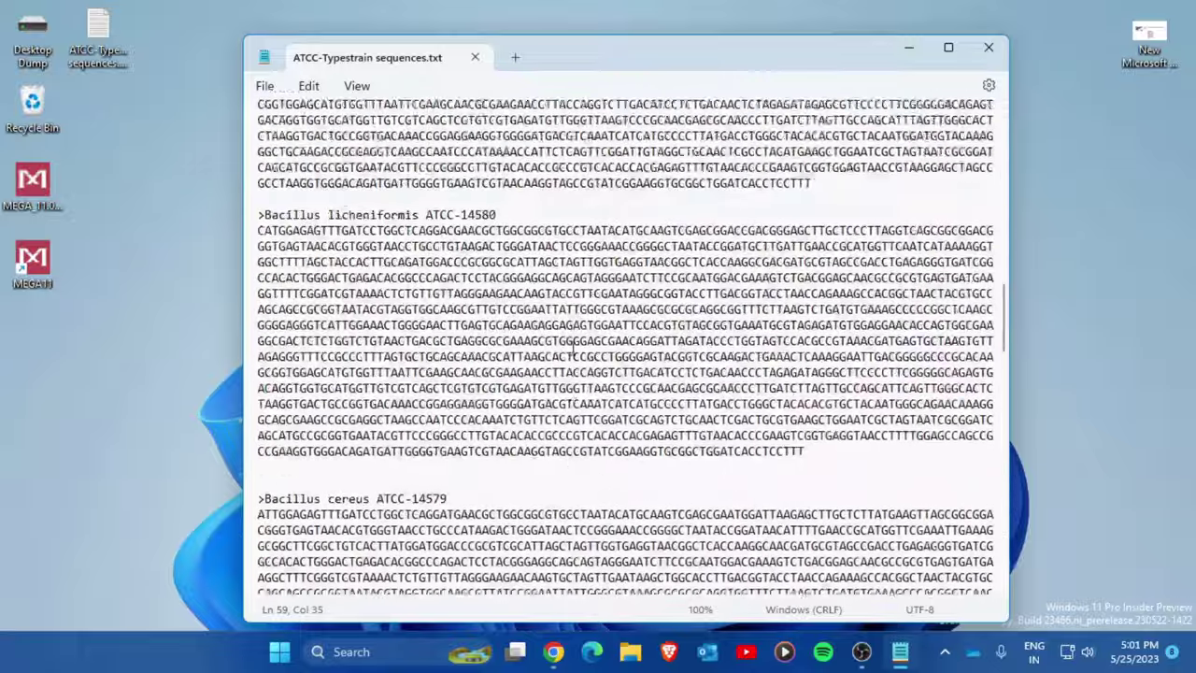
{"action": "scroll", "coordinate": [573, 346], "scroll_direction": "up", "scroll_amount": 10}
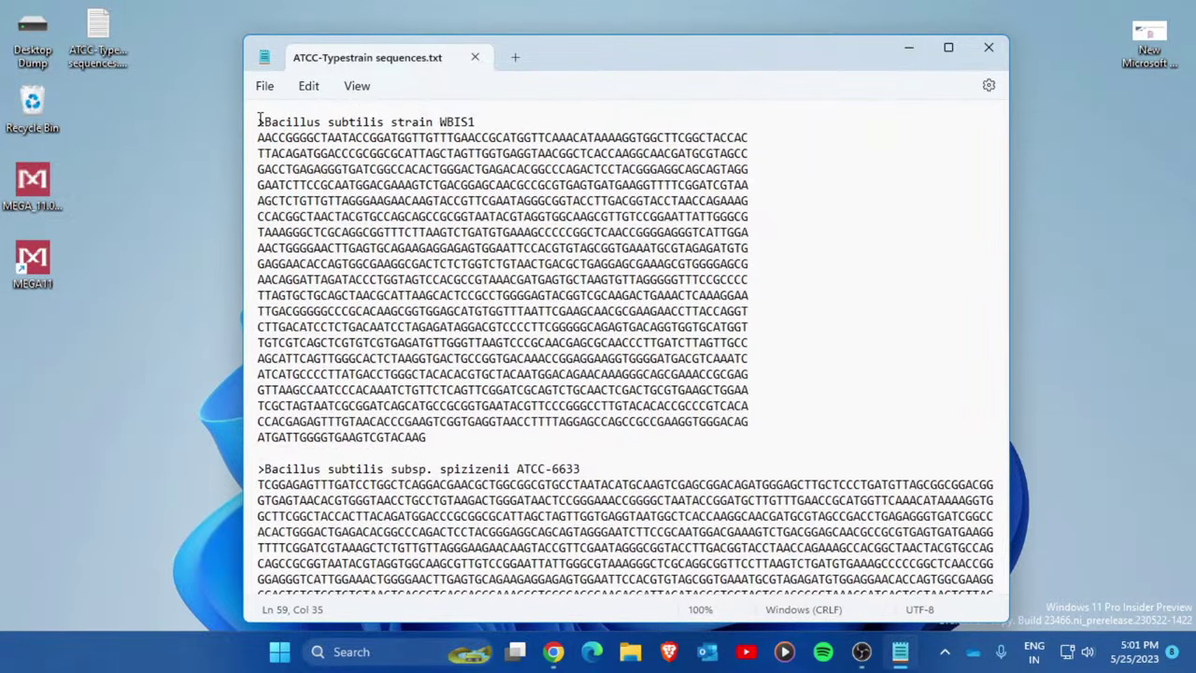
{"action": "left_click_drag", "start_coordinate": [258, 121], "coordinate": [432, 437]}
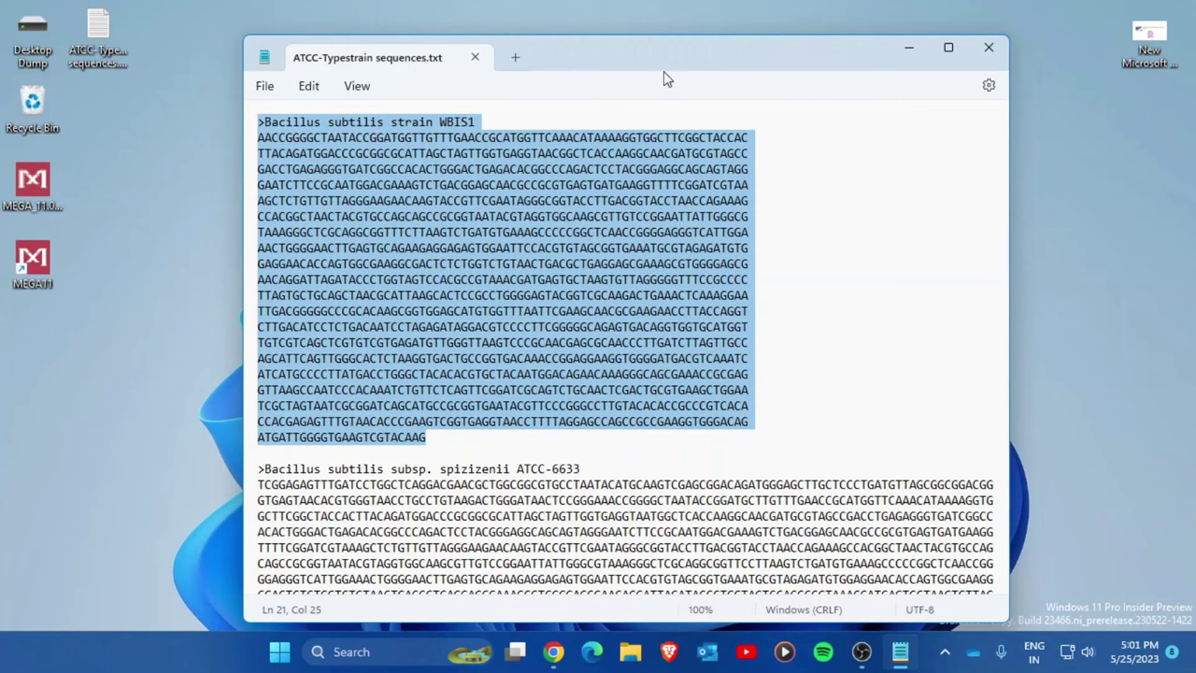
{"action": "left_click", "coordinate": [1042, 142]}
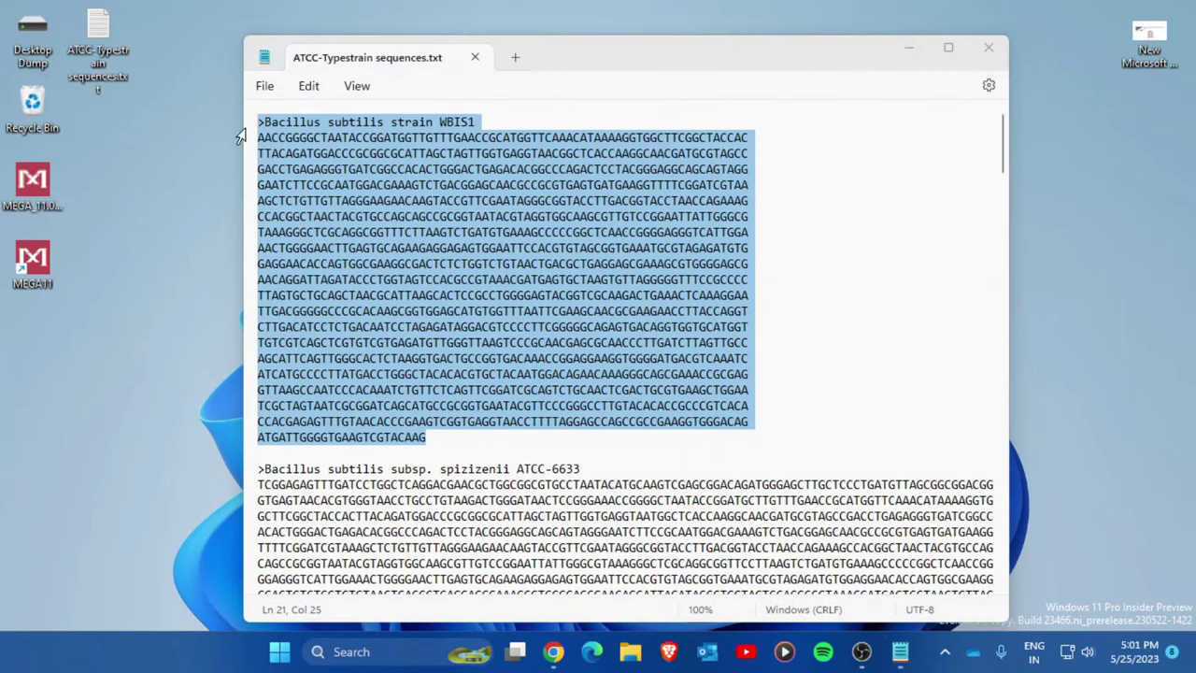
{"action": "left_click", "coordinate": [840, 289]}
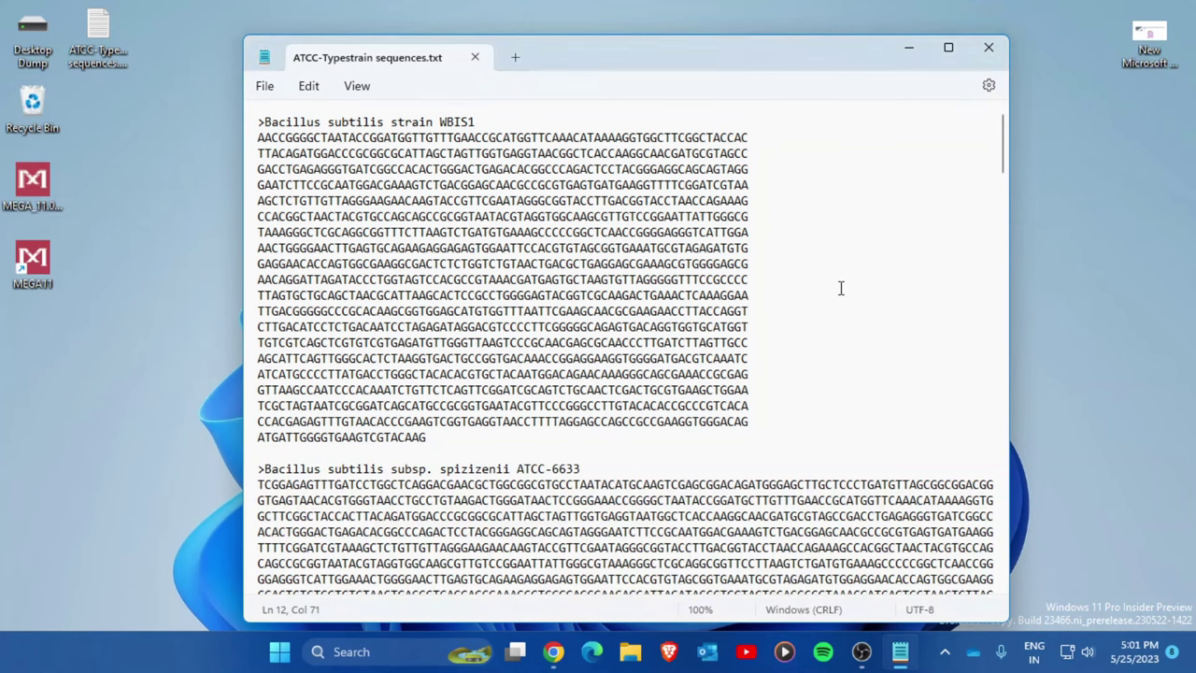
{"action": "left_click_drag", "start_coordinate": [626, 57], "coordinate": [626, 45]}
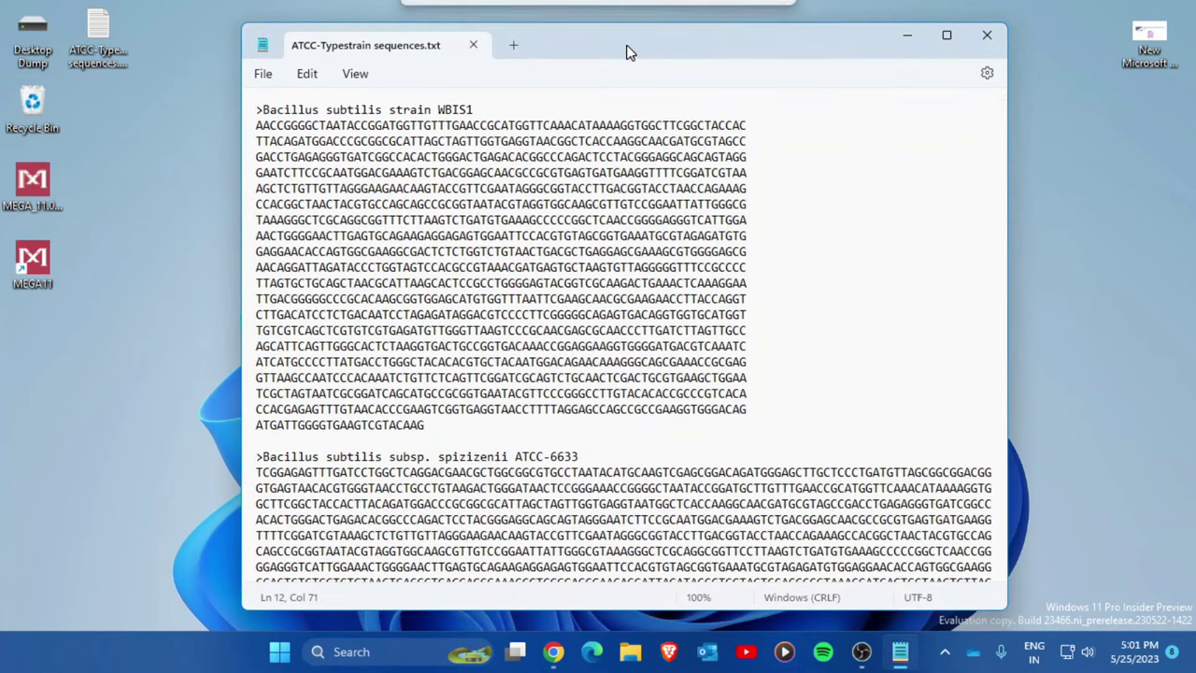
Save a copy of the text file on the Desktop as Sequences.fasta, with the file type set to All files.
{"action": "left_click", "coordinate": [262, 77]}
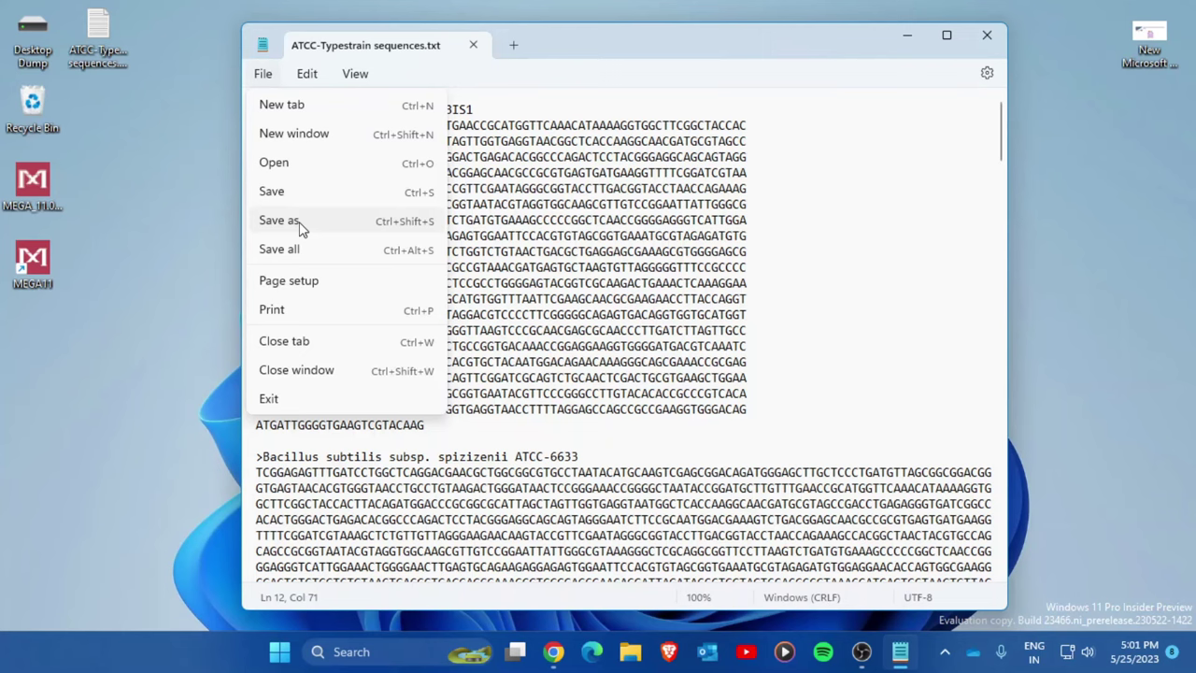
{"action": "left_click", "coordinate": [299, 224]}
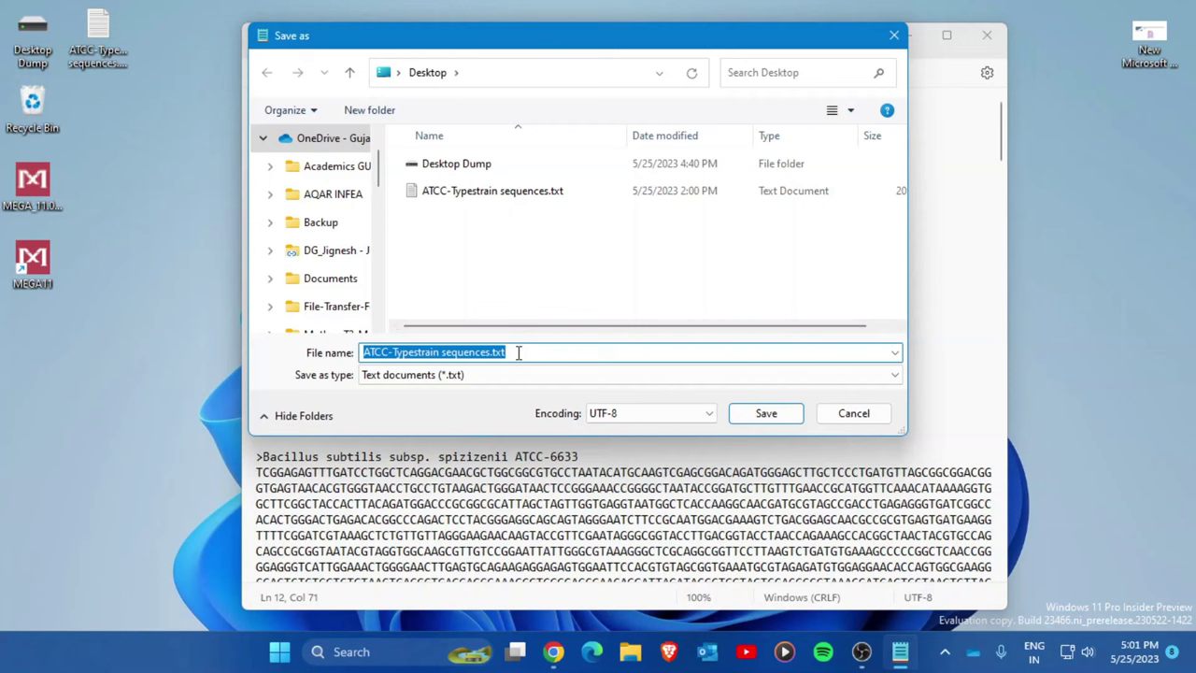
{"action": "left_click", "coordinate": [518, 352]}
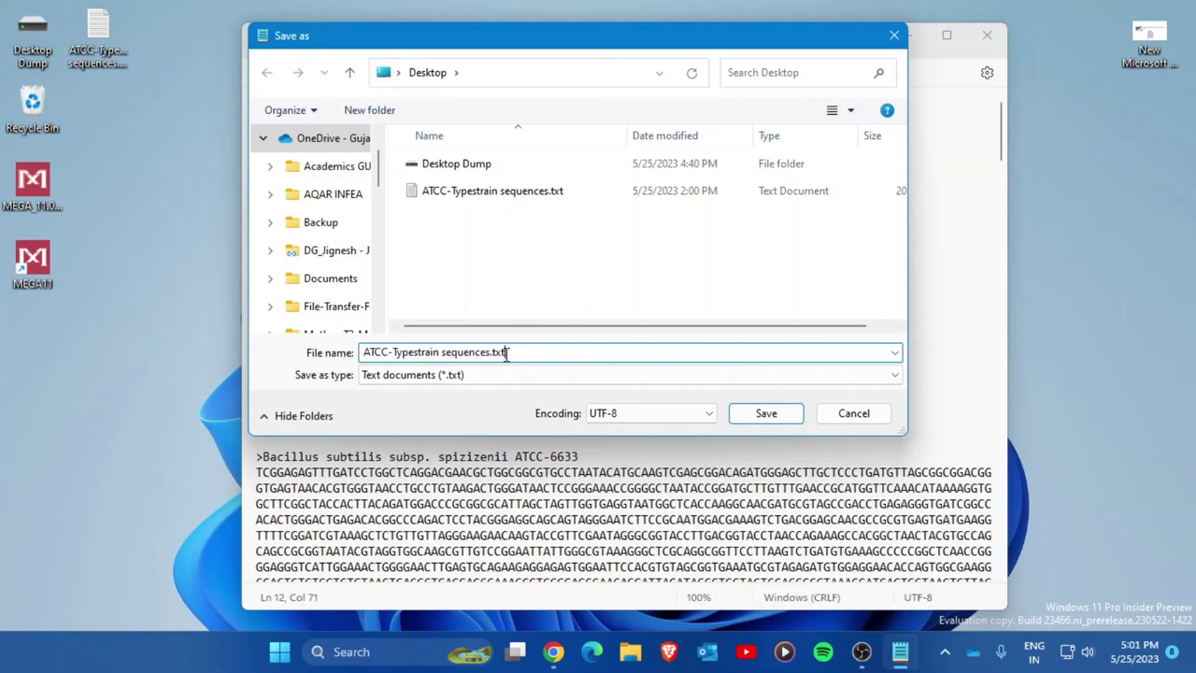
{"action": "left_click_drag", "start_coordinate": [508, 352], "coordinate": [347, 352]}
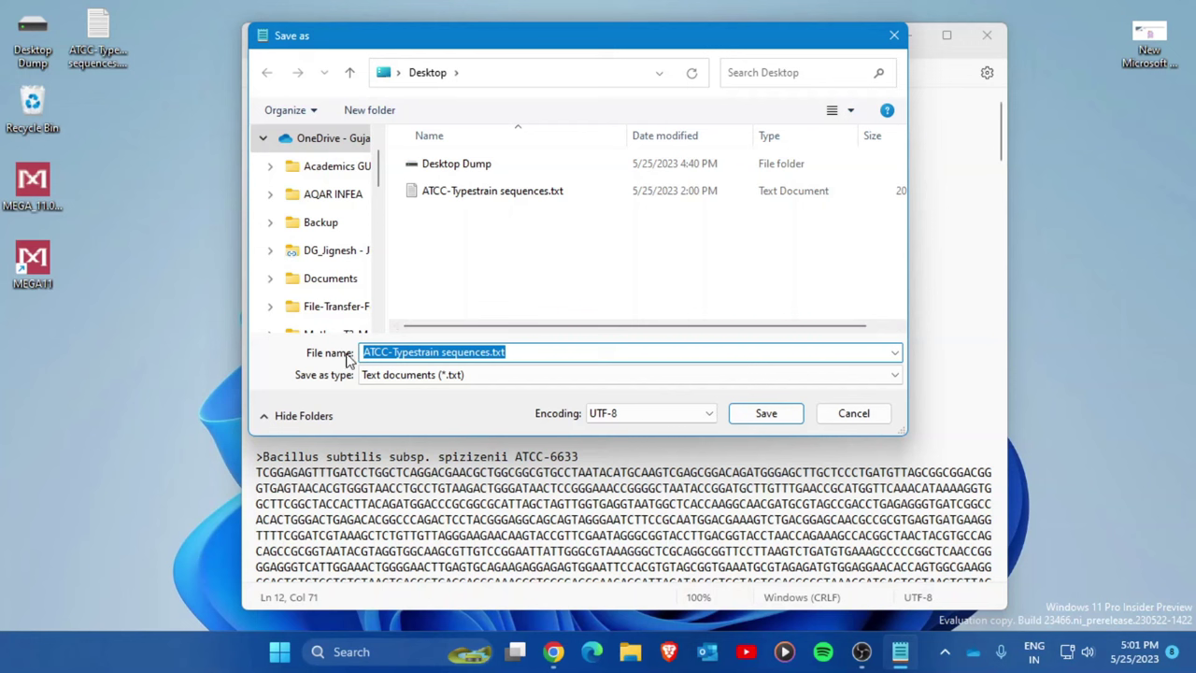
{"action": "type", "text": "Sequen"}
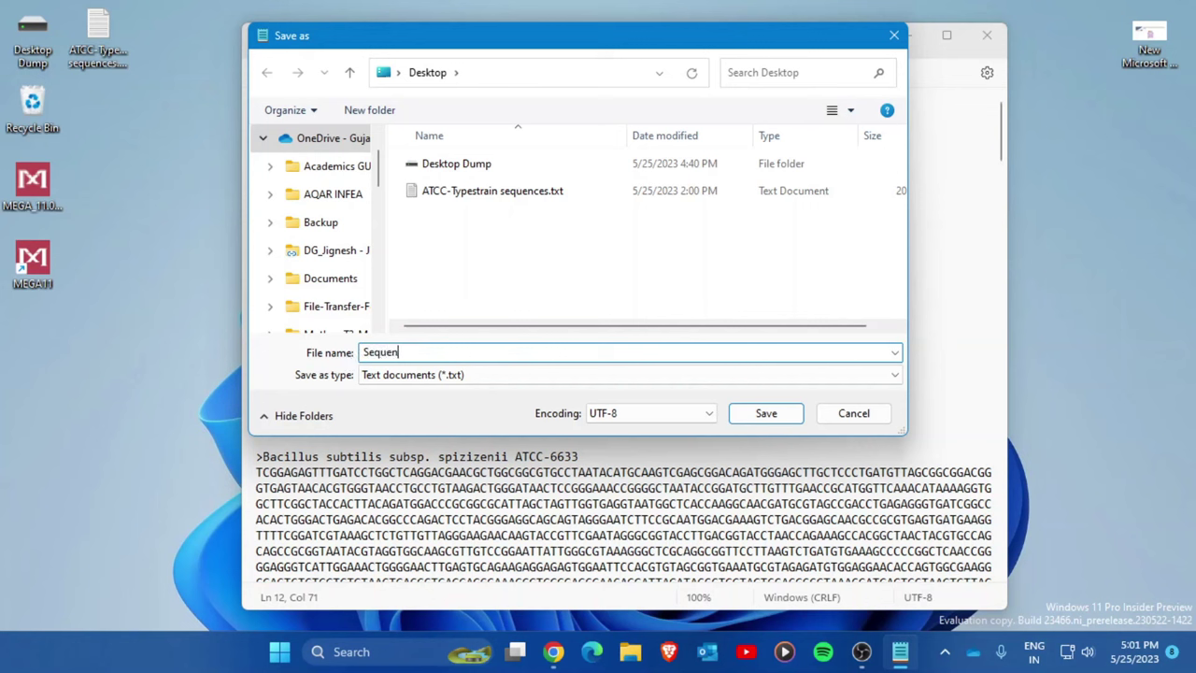
{"action": "type", "text": "ces"}
{"action": "type", "text": ".fasta"}
{"action": "left_click", "coordinate": [430, 377]}
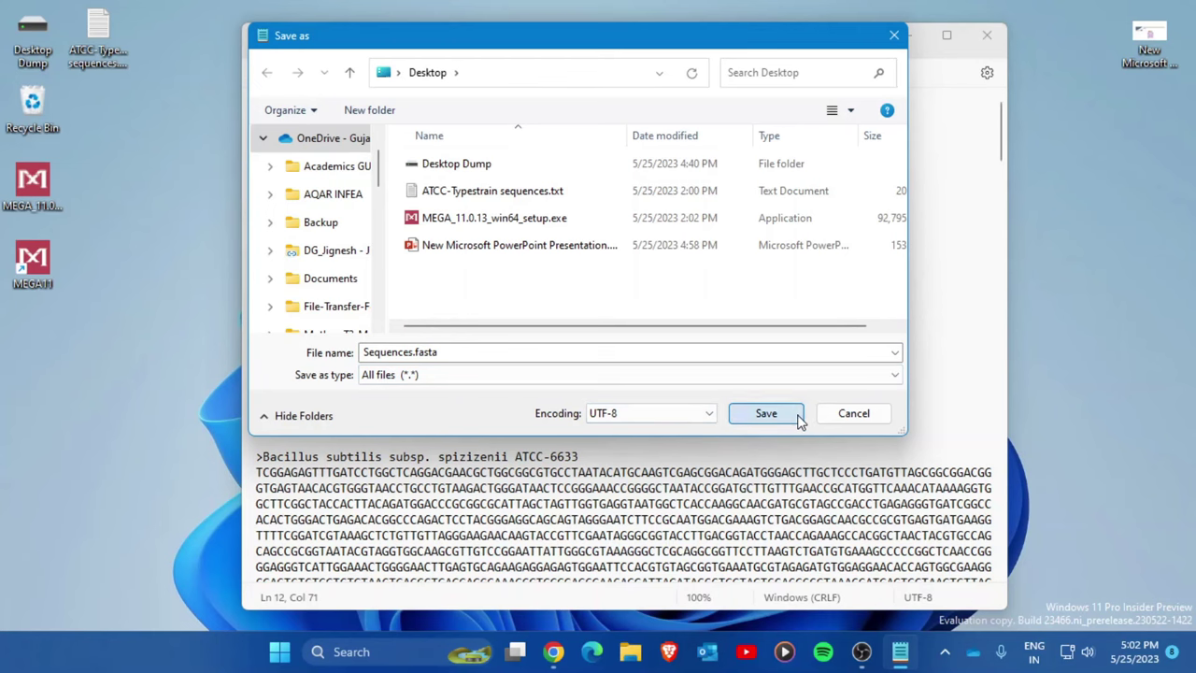
{"action": "left_click", "coordinate": [766, 412]}
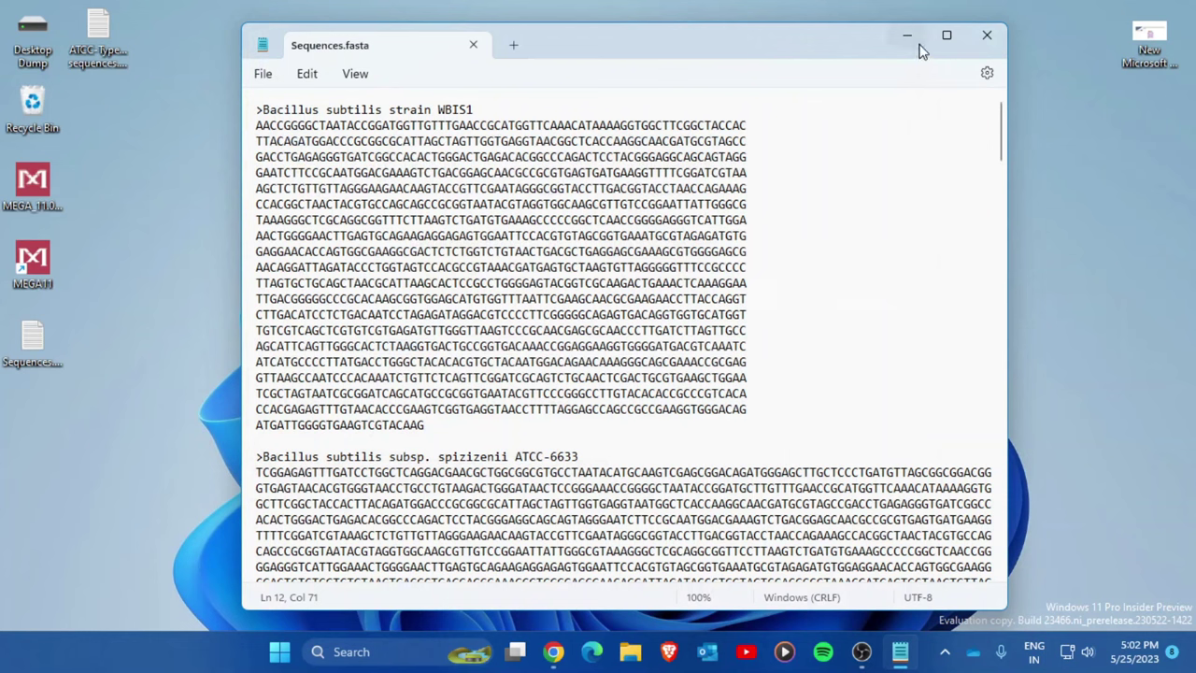
Check the Sequences.fasta file details on the Desktop, close its text window and launch MEGA11.
{"action": "left_click", "coordinate": [143, 383]}
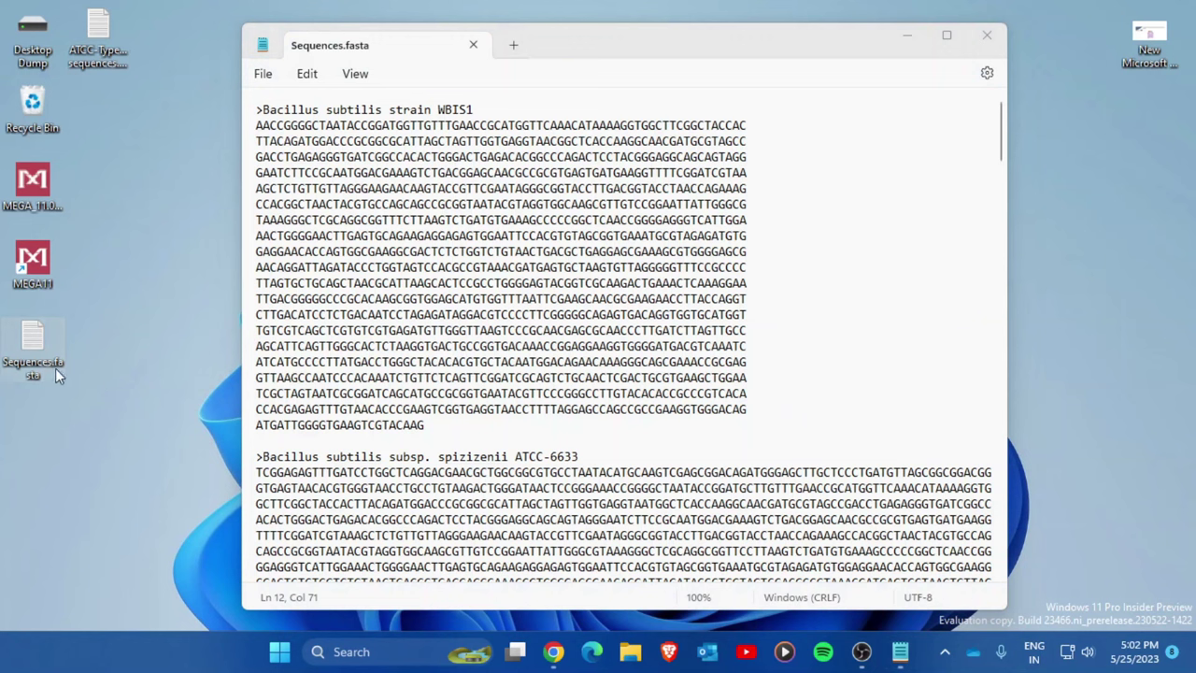
{"action": "mouse_move", "coordinate": [61, 373]}
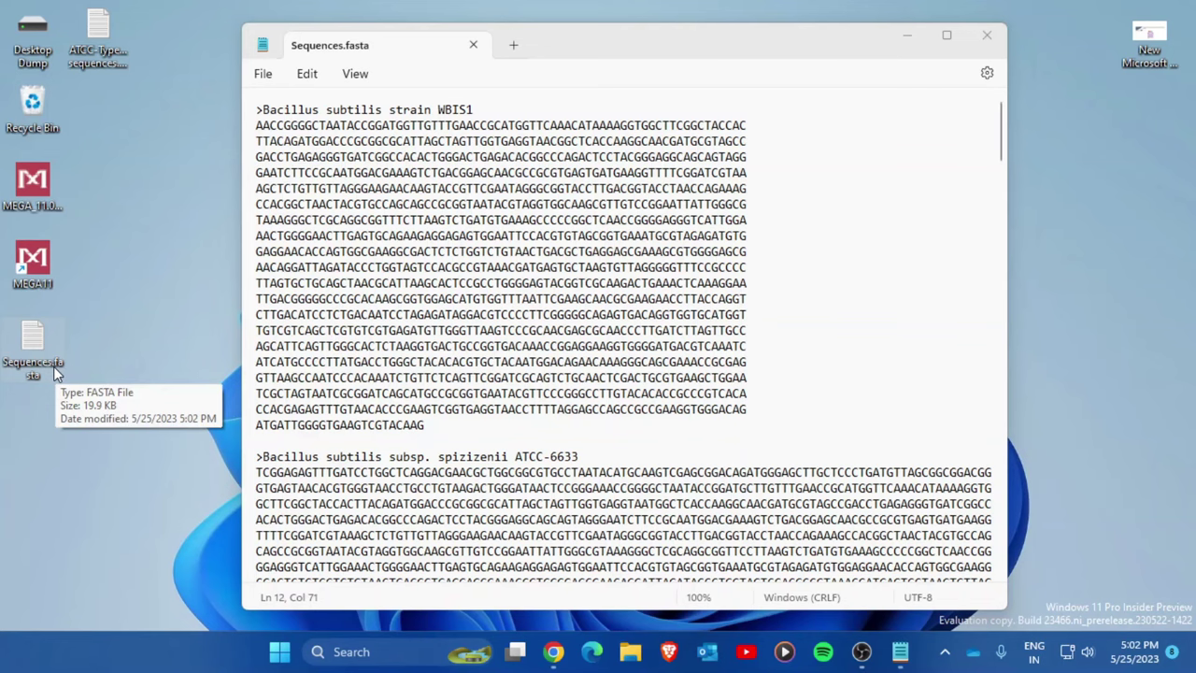
{"action": "left_click", "coordinate": [988, 47]}
{"action": "left_click", "coordinate": [987, 35]}
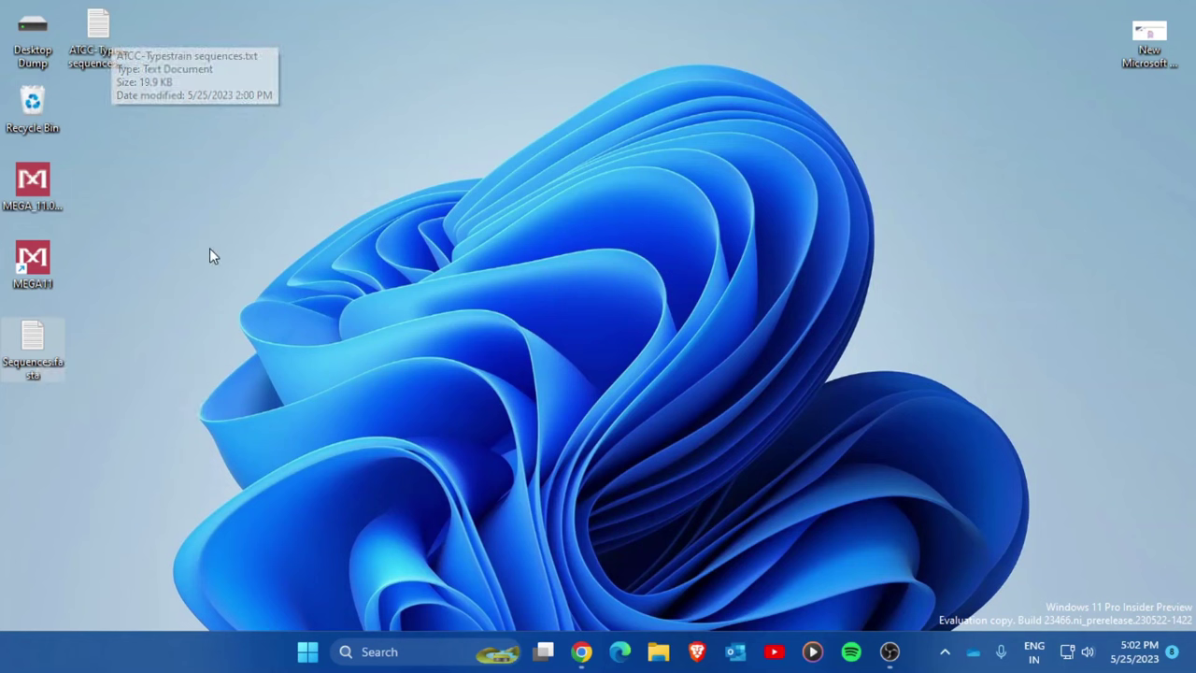
{"action": "double_click", "coordinate": [32, 263]}
{"action": "left_click_drag", "start_coordinate": [460, 183], "coordinate": [430, 60]}
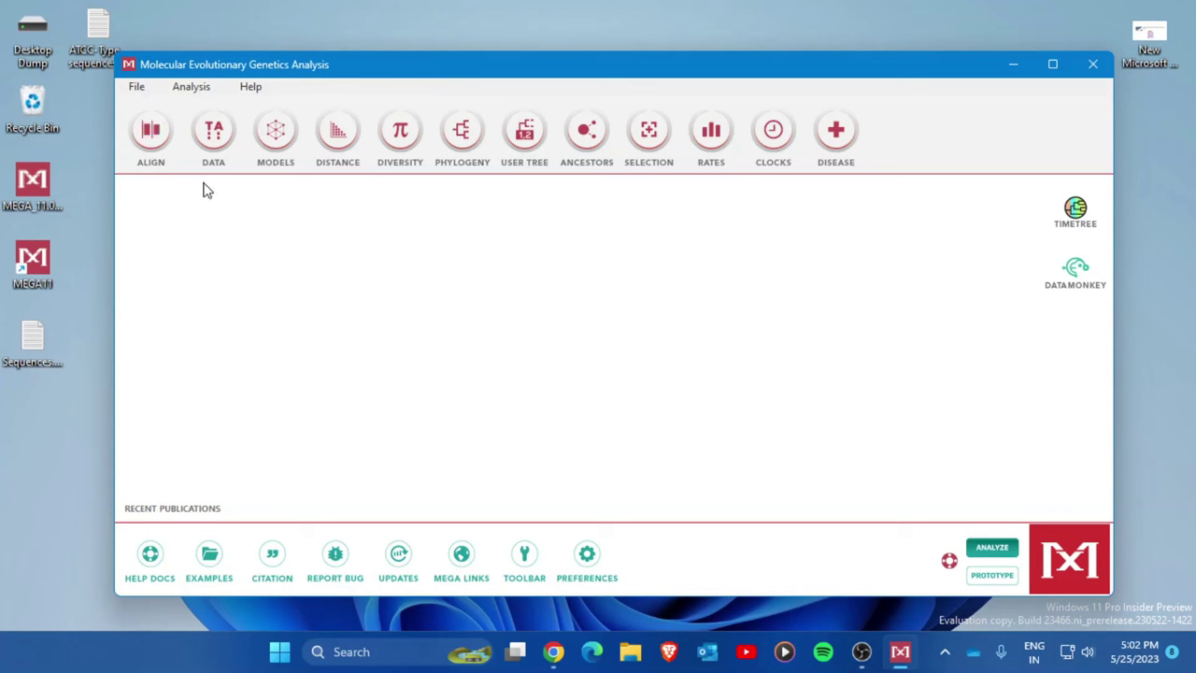
Create a new alignment with the DNA data type and reposition the Alignment Explorer window over the main window.
{"action": "left_click", "coordinate": [150, 135]}
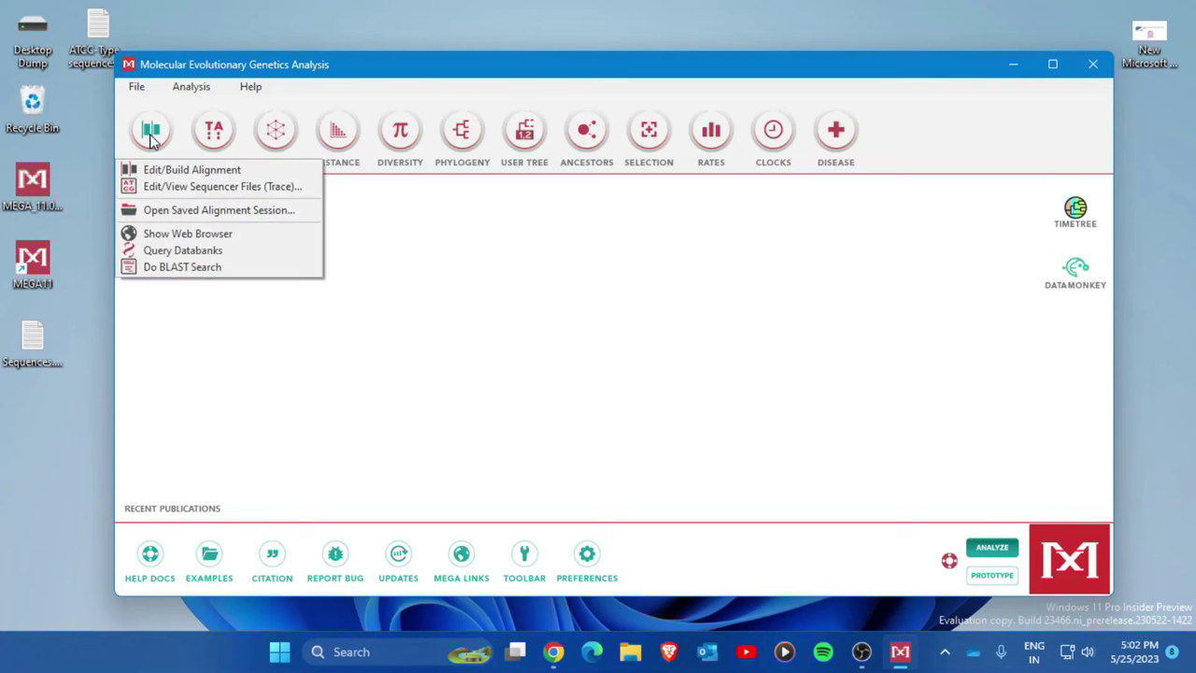
{"action": "left_click", "coordinate": [197, 173]}
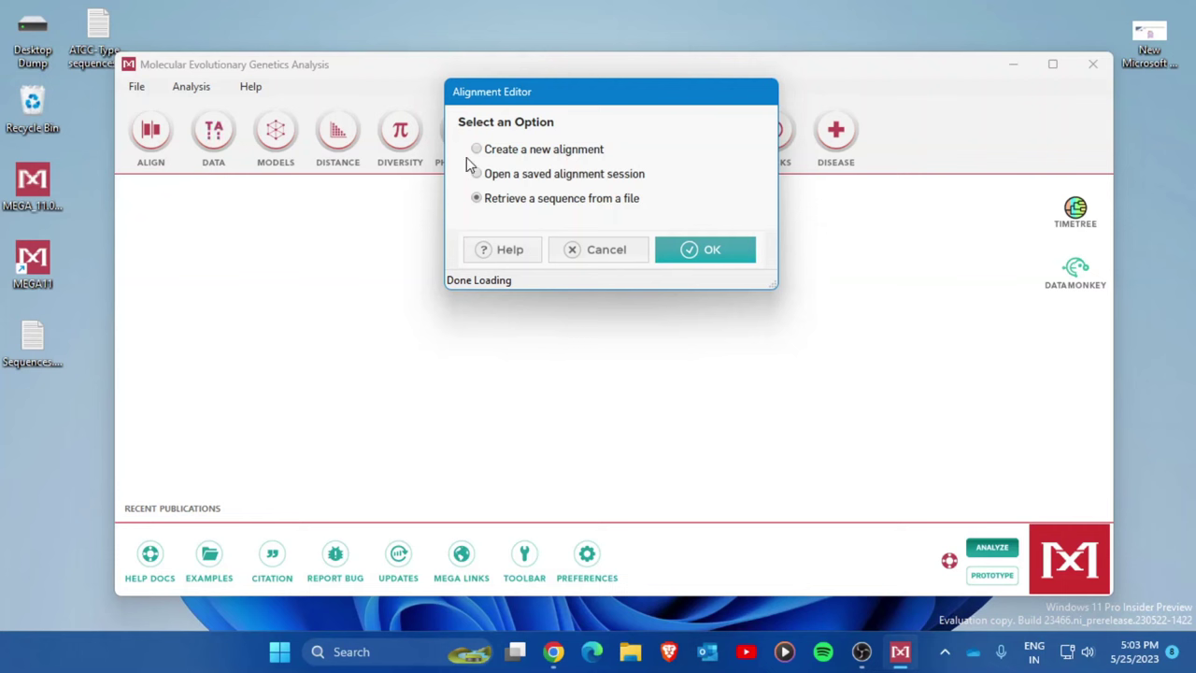
{"action": "left_click_drag", "start_coordinate": [491, 95], "coordinate": [440, 232]}
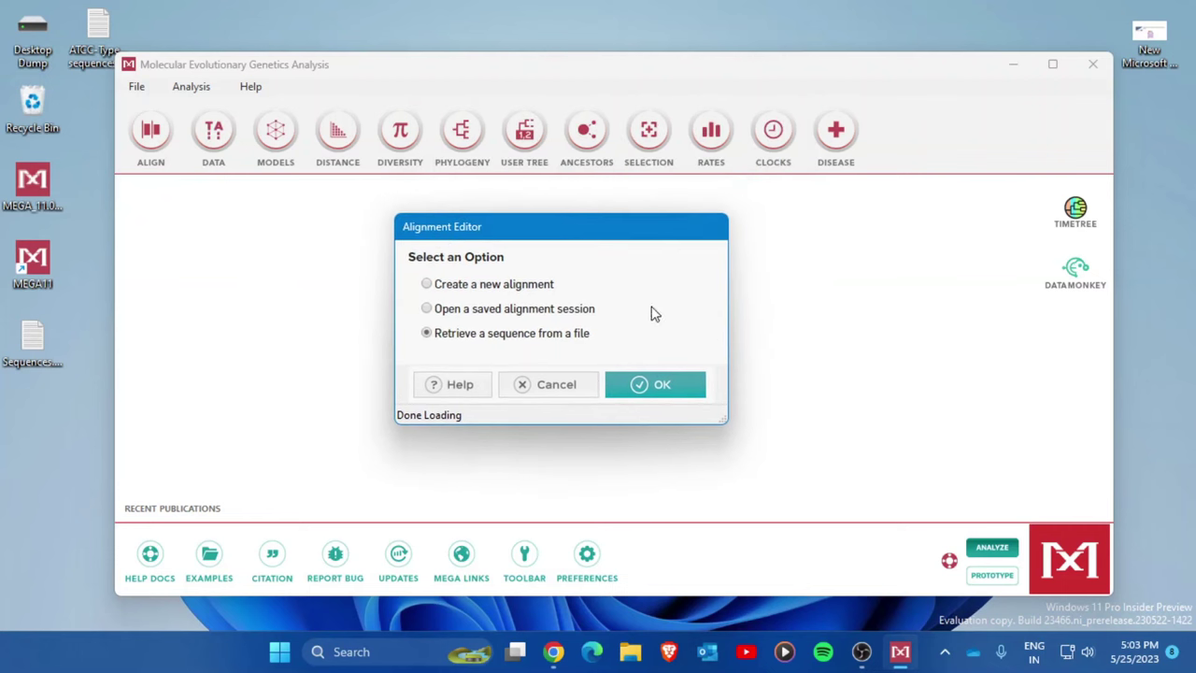
{"action": "left_click", "coordinate": [427, 285]}
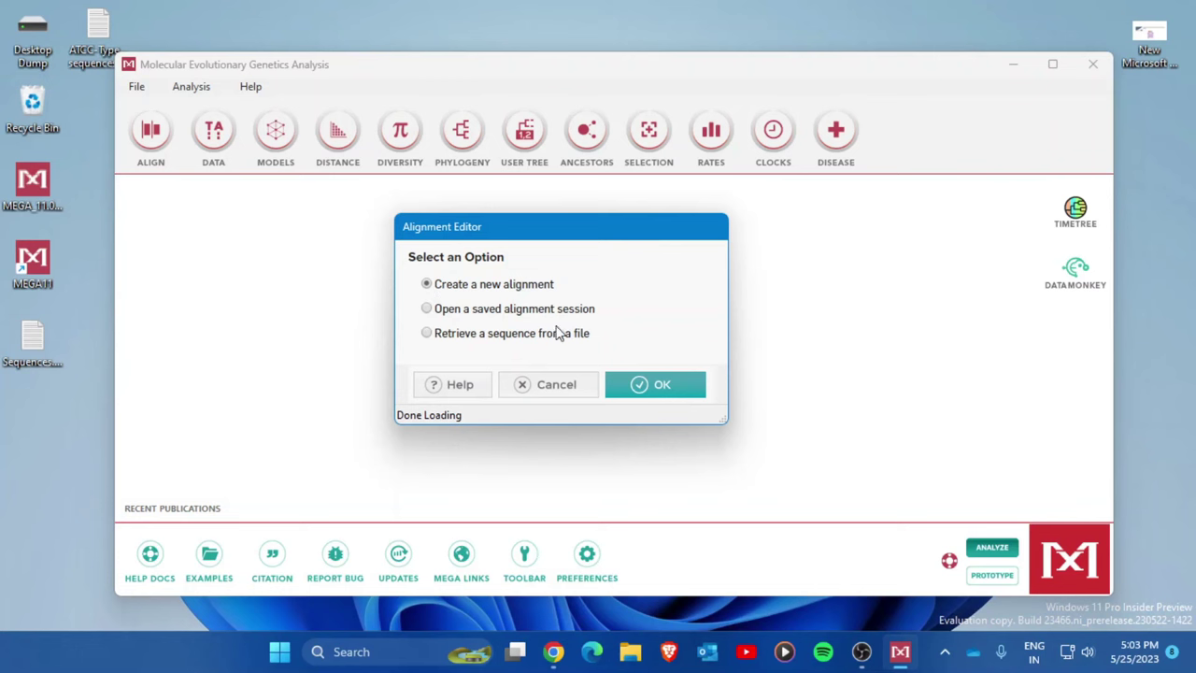
{"action": "left_click", "coordinate": [667, 392]}
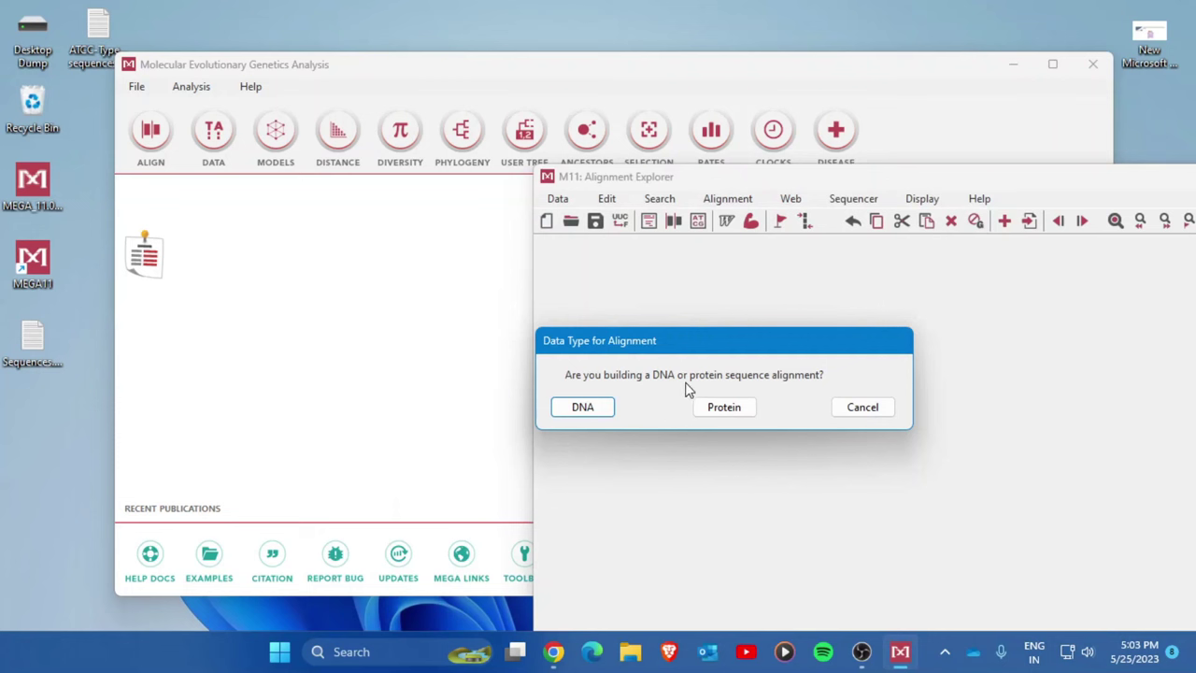
{"action": "left_click", "coordinate": [583, 409]}
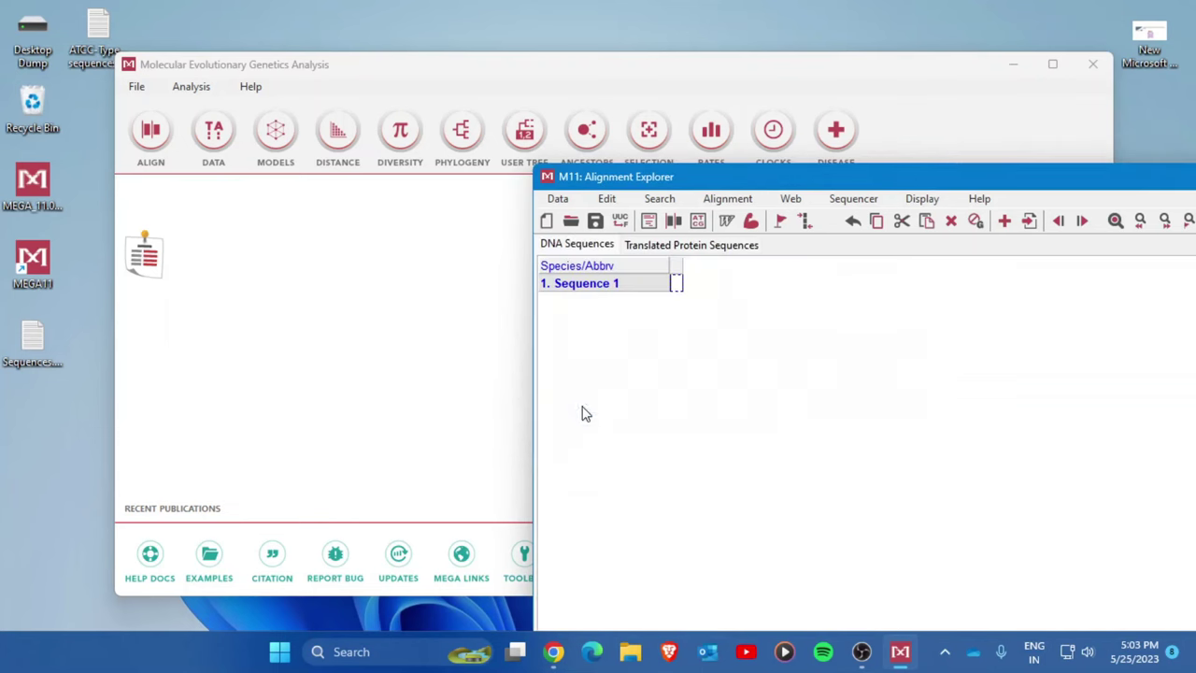
{"action": "left_click_drag", "start_coordinate": [851, 178], "coordinate": [420, 93]}
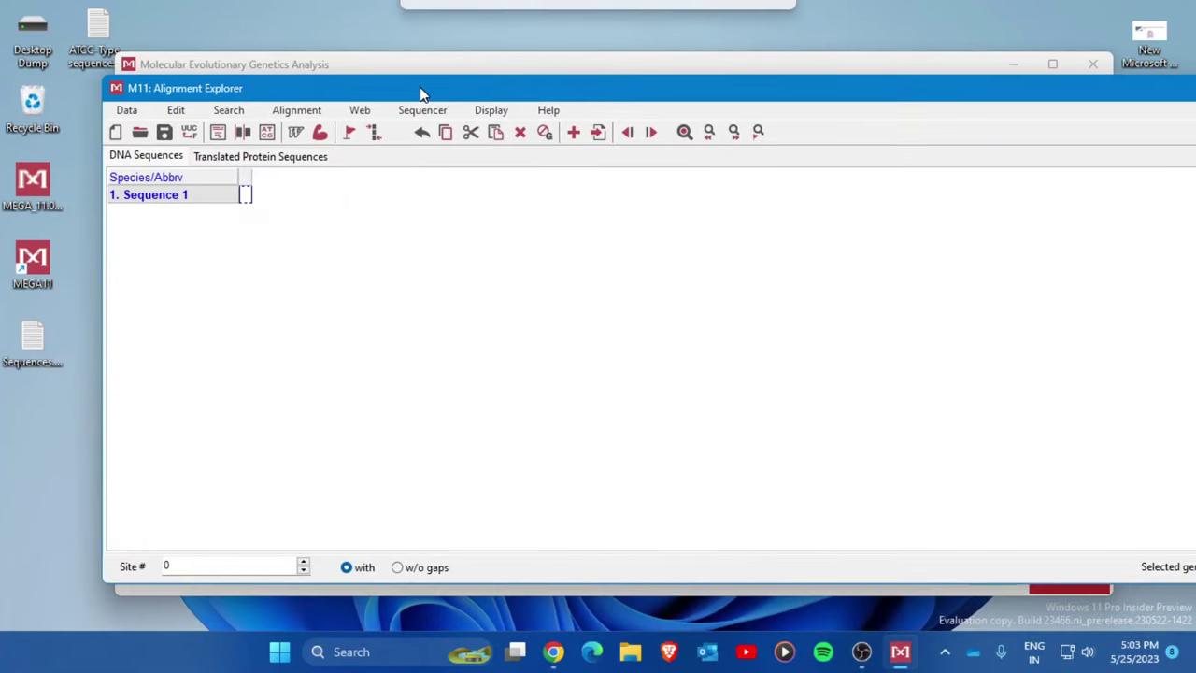
{"action": "left_click_drag", "start_coordinate": [99, 312], "coordinate": [310, 312]}
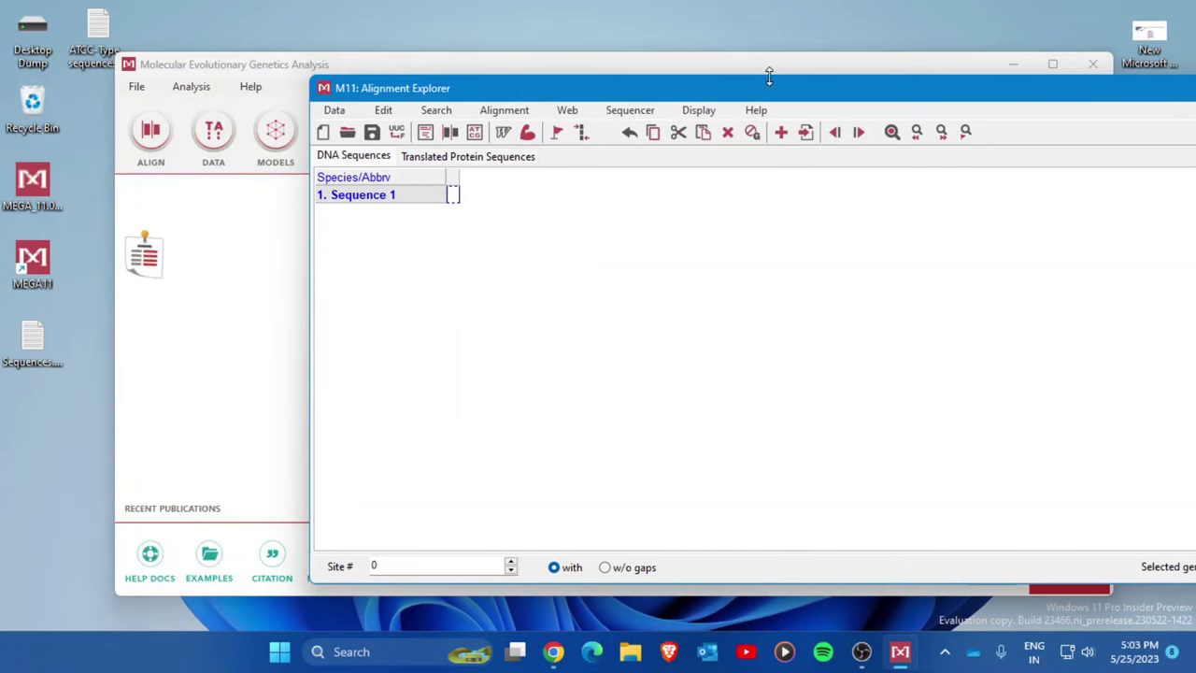
{"action": "left_click_drag", "start_coordinate": [762, 97], "coordinate": [744, 119]}
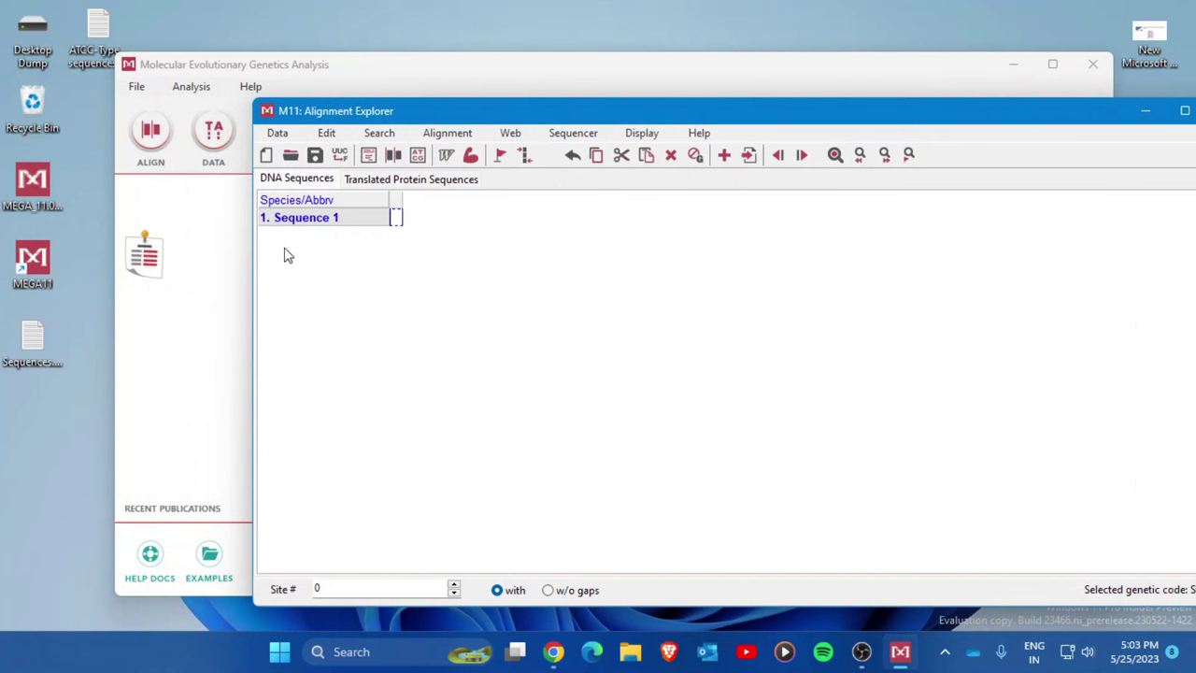
Start retrieving sequences from a file and save the current alignment session on the Desktop as Allignment.mas.
{"action": "left_click", "coordinate": [278, 134]}
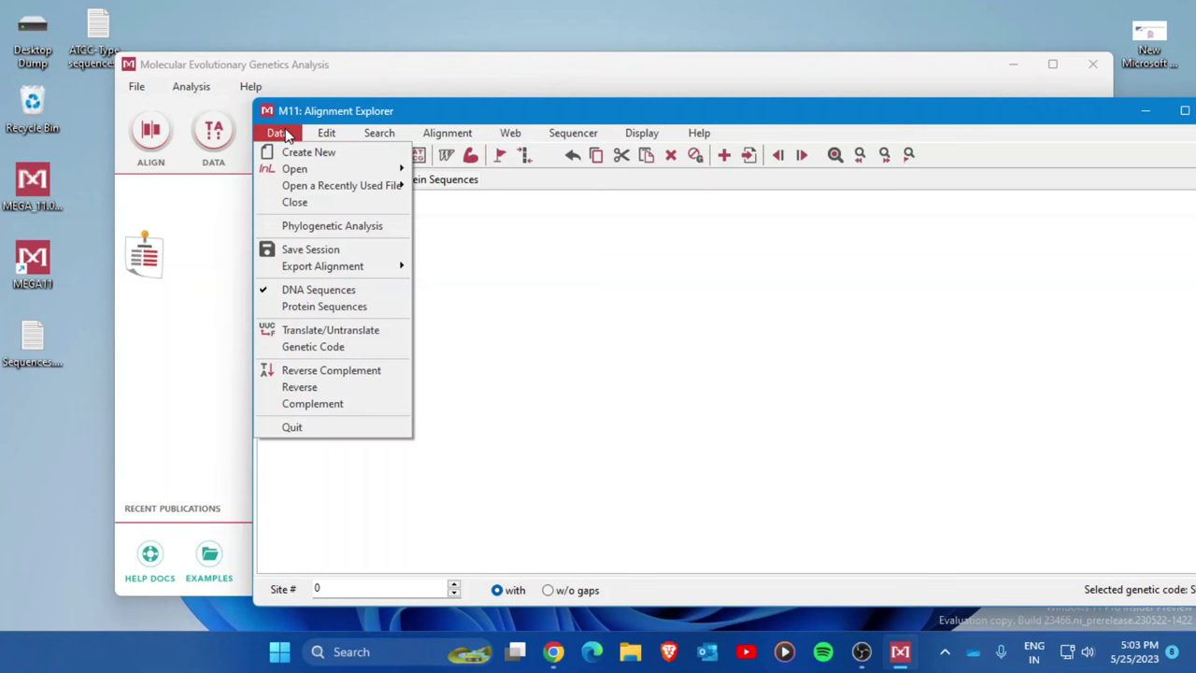
{"action": "mouse_move", "coordinate": [299, 174]}
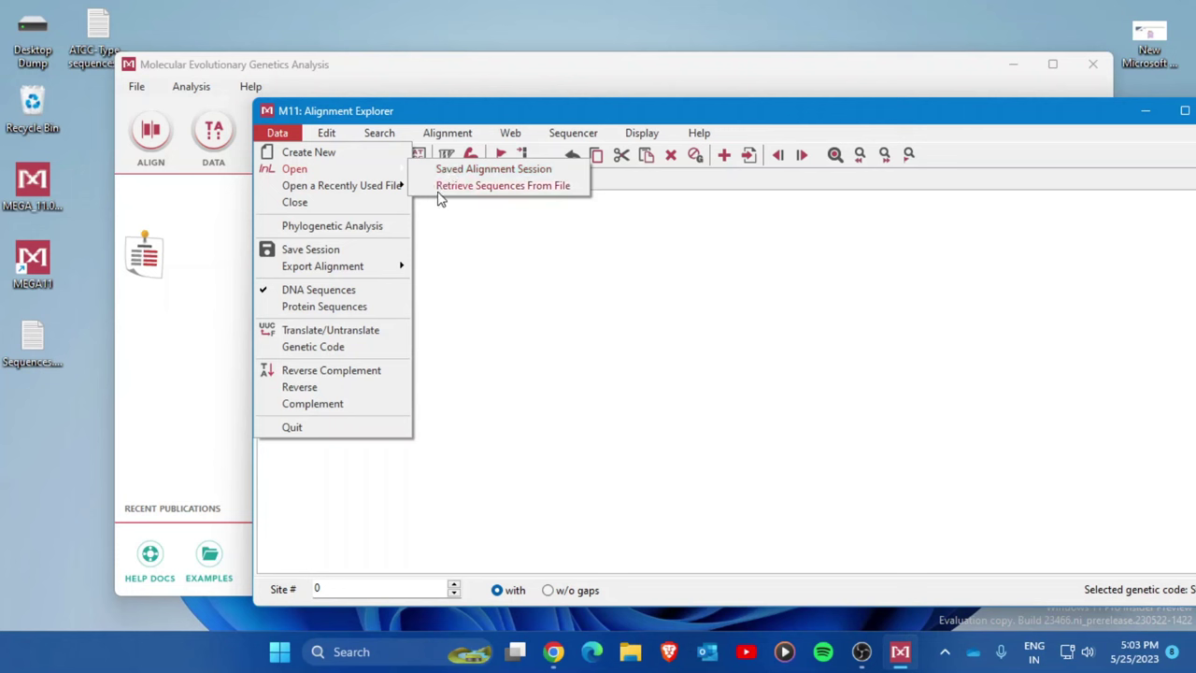
{"action": "left_click", "coordinate": [521, 186]}
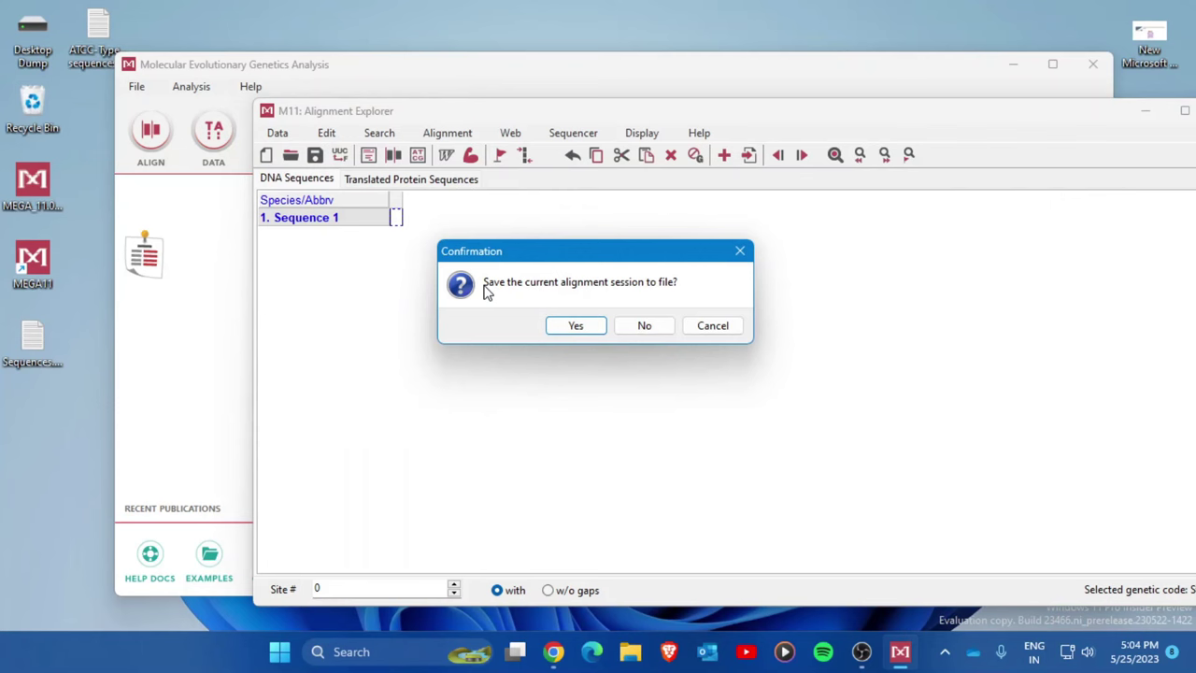
{"action": "left_click", "coordinate": [573, 326]}
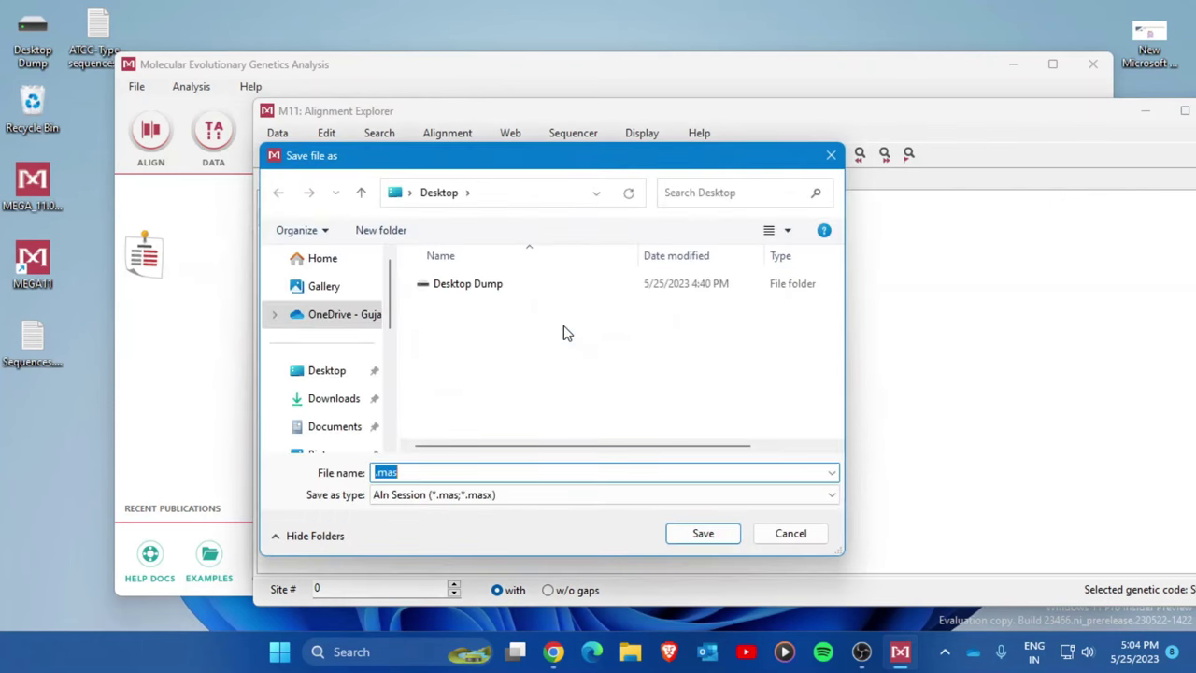
{"action": "left_click", "coordinate": [439, 466]}
{"action": "type", "text": "Allignment"}
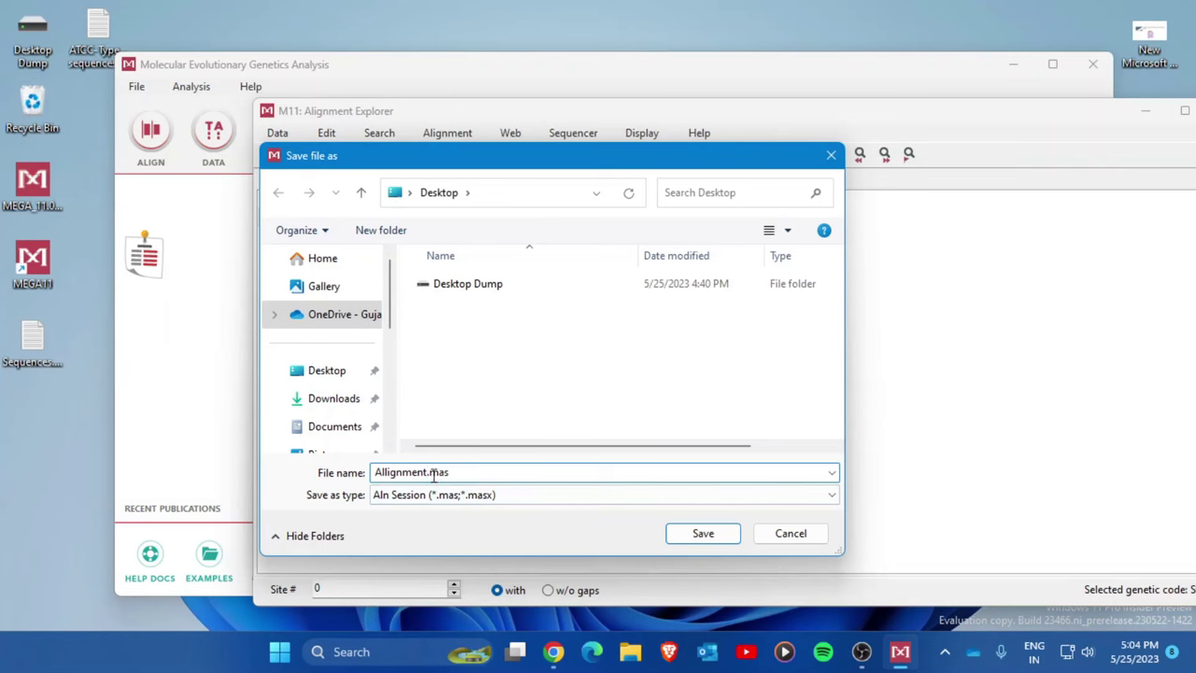
{"action": "left_click", "coordinate": [720, 537]}
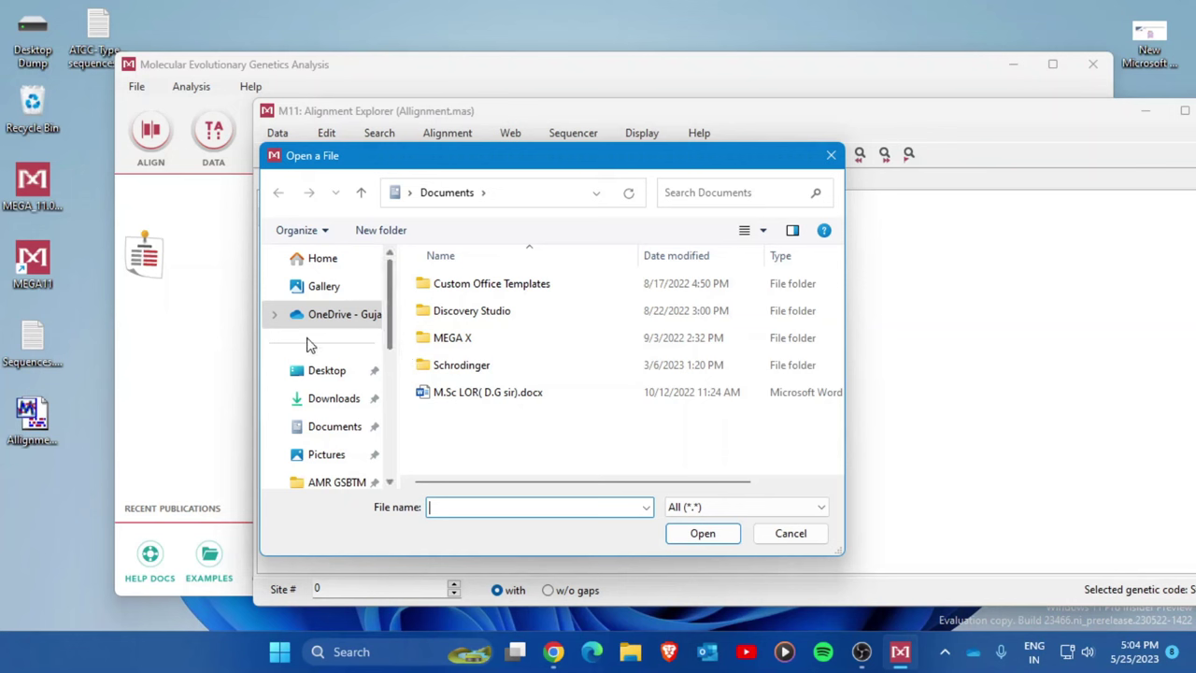
Load Sequences.fasta from the Desktop and move the Bacillus mycoides ATCC-6462 sequence directly below Bacillus frankliniae ATCC-TSD170.
{"action": "left_click", "coordinate": [318, 372]}
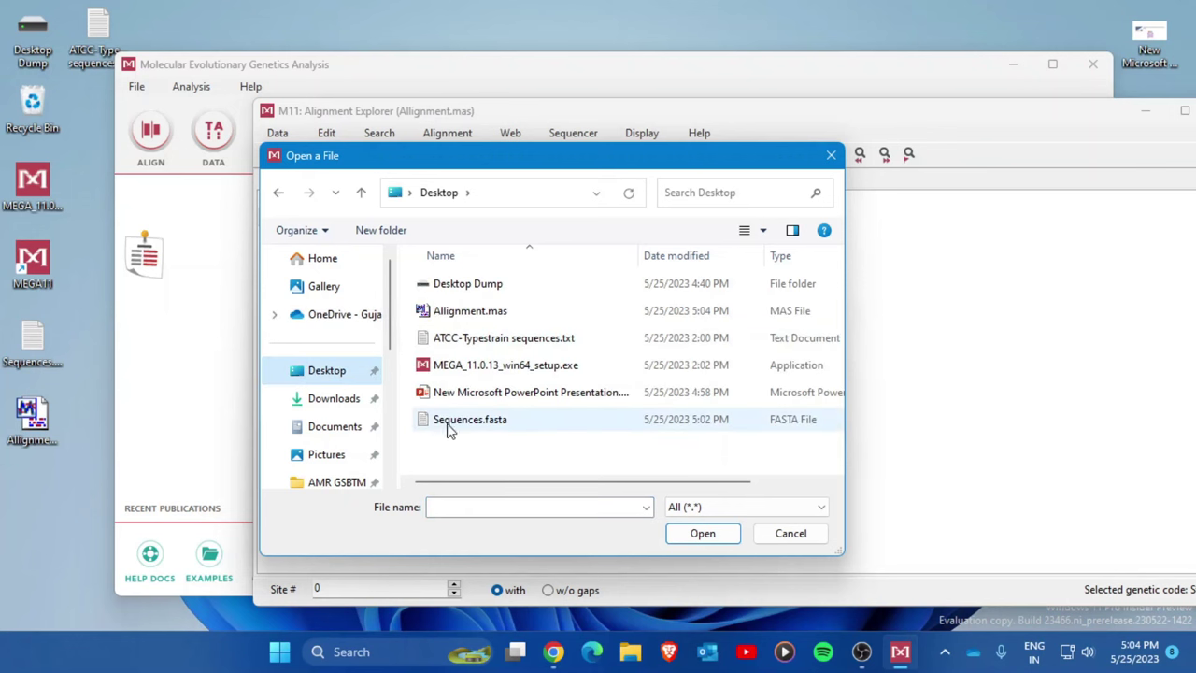
{"action": "left_click", "coordinate": [525, 426]}
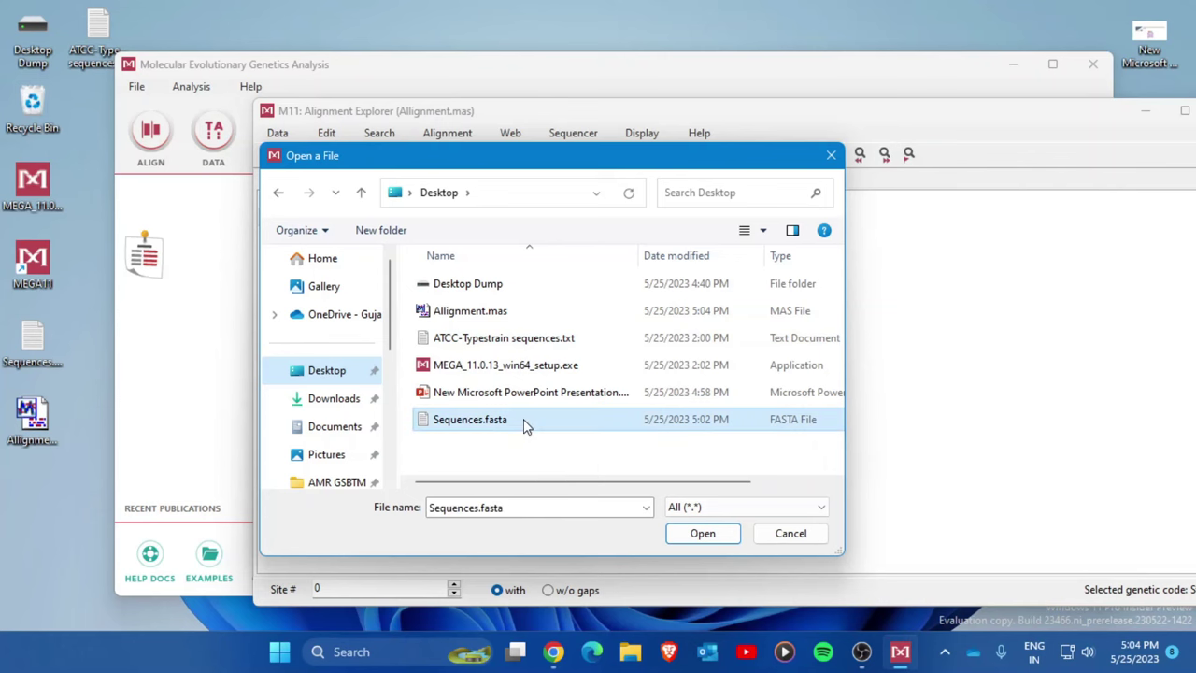
{"action": "left_click", "coordinate": [704, 540]}
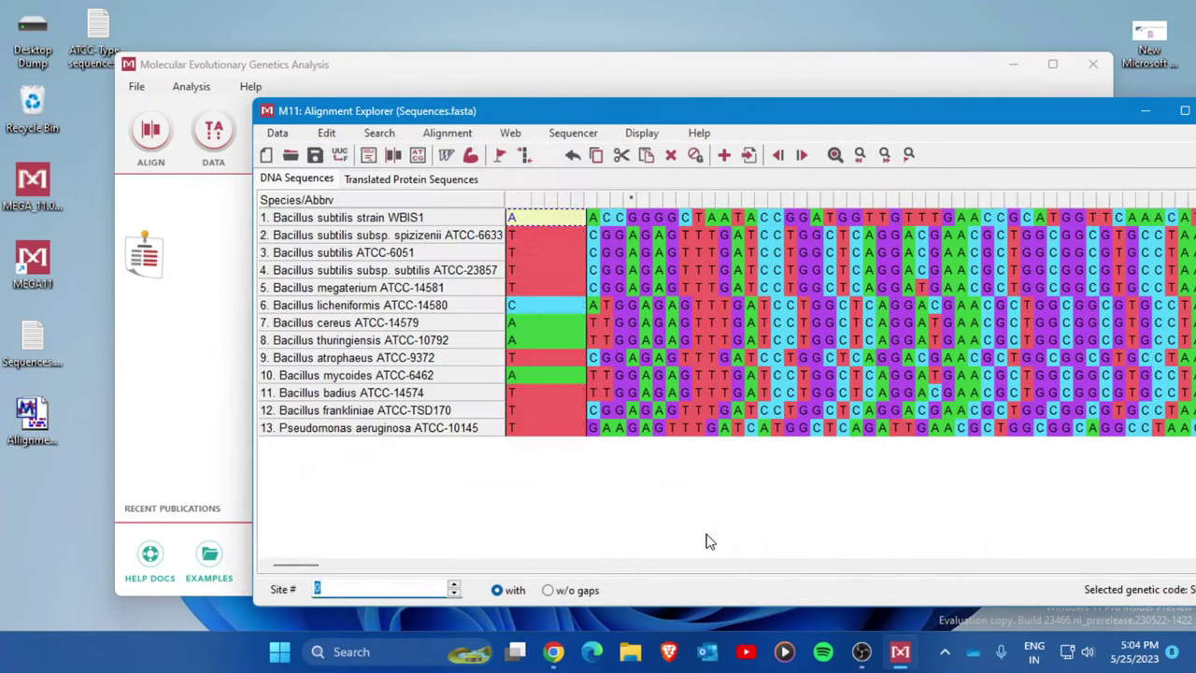
{"action": "left_click_drag", "start_coordinate": [858, 105], "coordinate": [710, 77]}
{"action": "left_click_drag", "start_coordinate": [231, 338], "coordinate": [220, 371]}
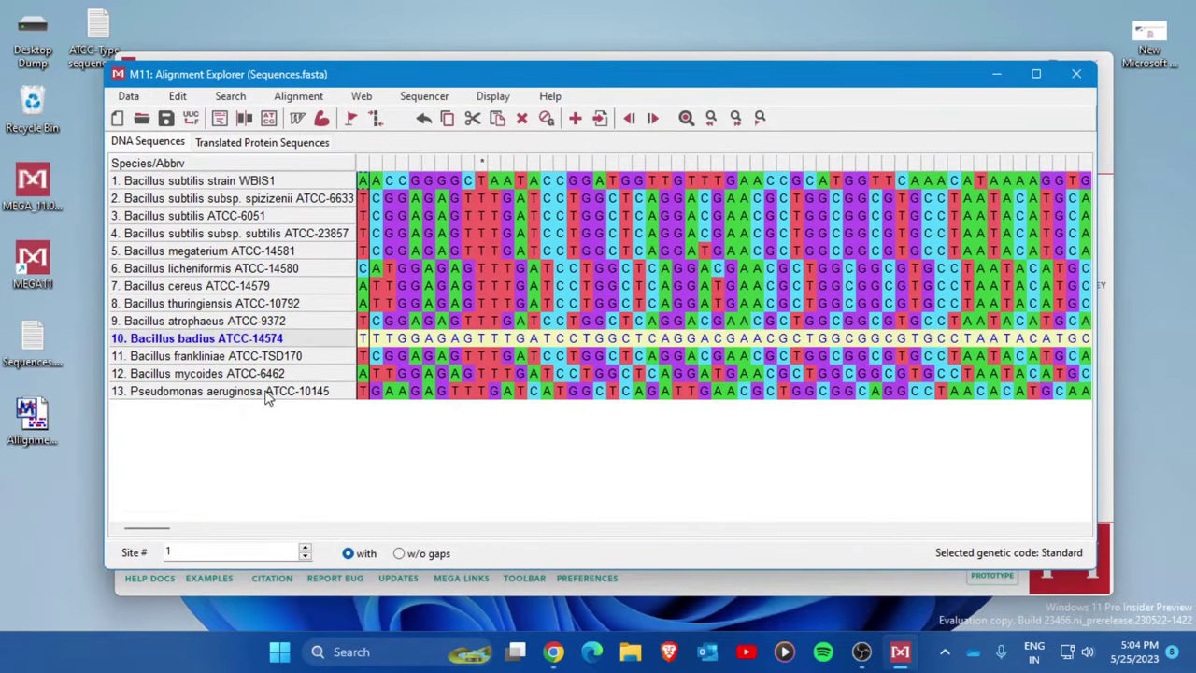
{"action": "left_click_drag", "start_coordinate": [435, 82], "coordinate": [477, 108]}
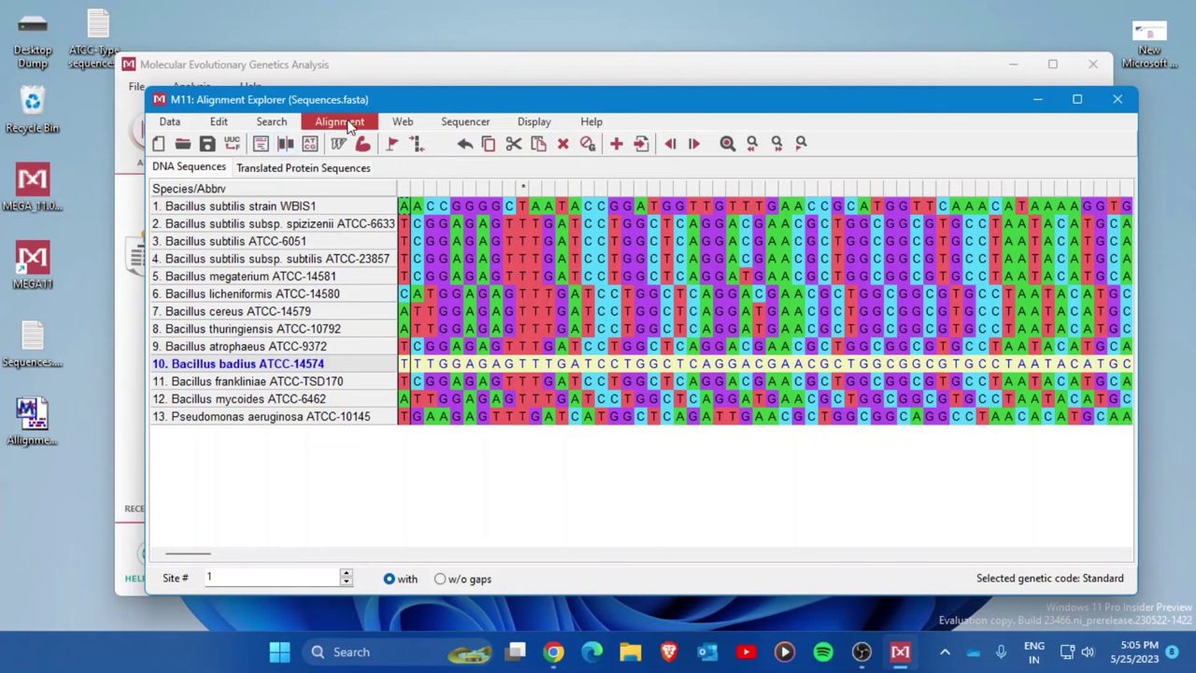
Select all sites of every sequence and align them by ClustalW with gap opening penalties 15.00 and gap extension penalties 6.66.
{"action": "left_click", "coordinate": [345, 129]}
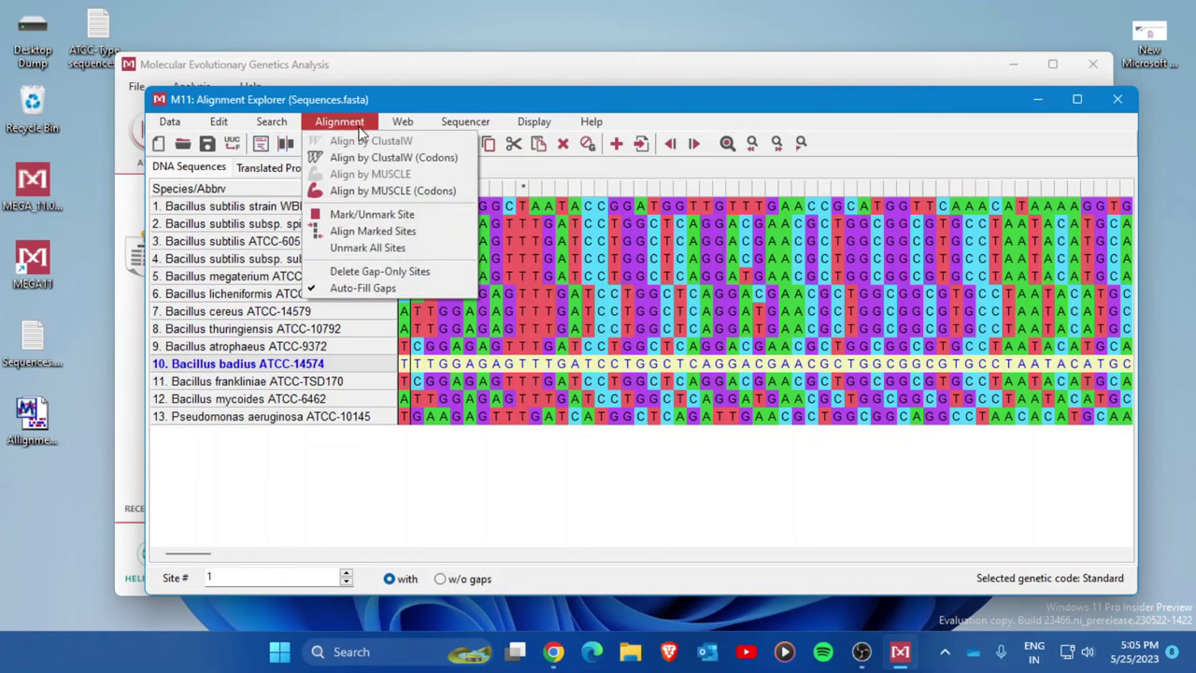
{"action": "left_click", "coordinate": [247, 217]}
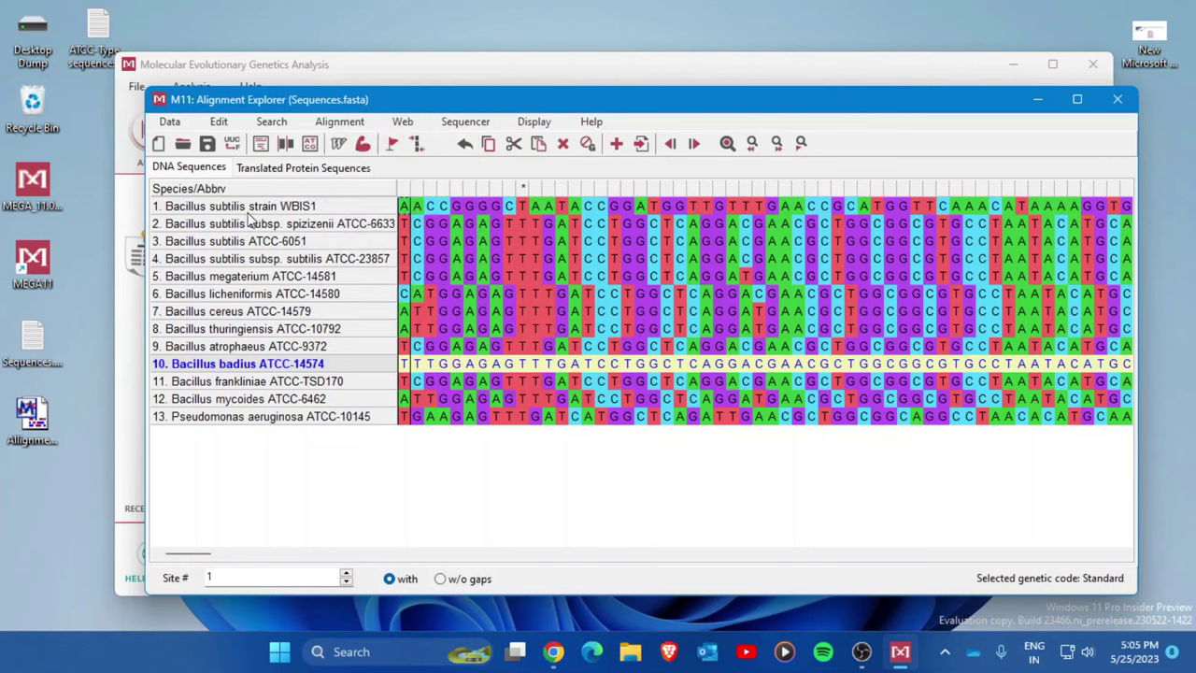
{"action": "left_click", "coordinate": [250, 208]}
{"action": "key", "text": "ctrl+b"}
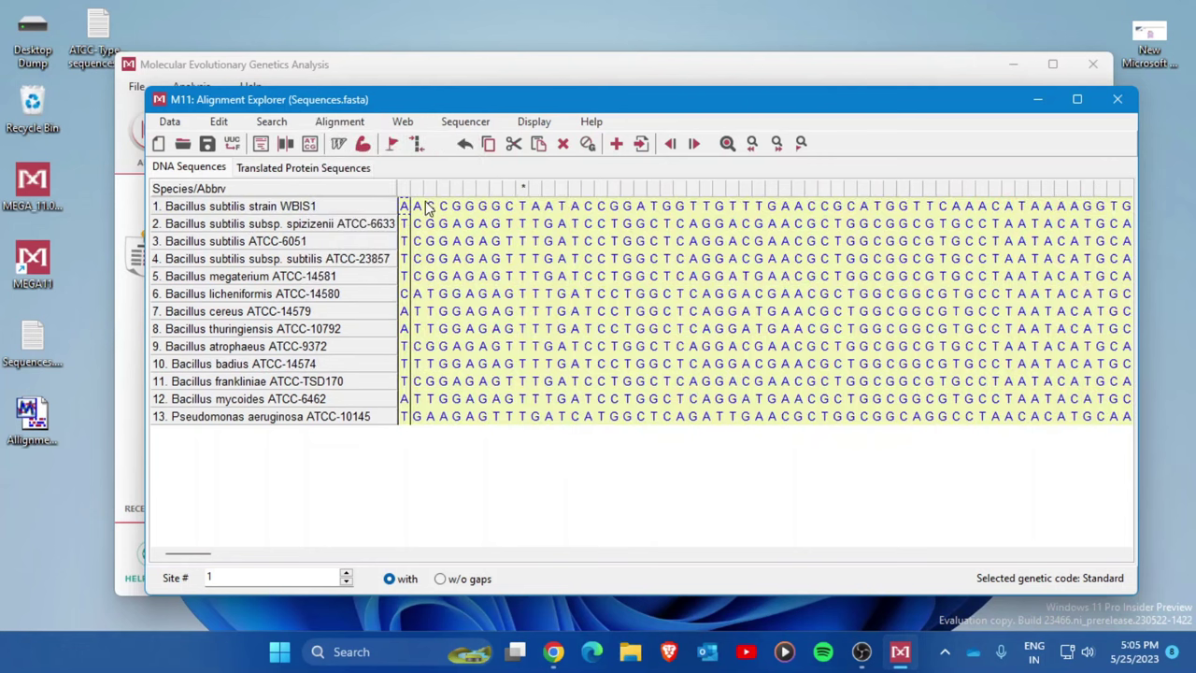
{"action": "key", "text": "ctrl+b"}
{"action": "left_click", "coordinate": [317, 207]}
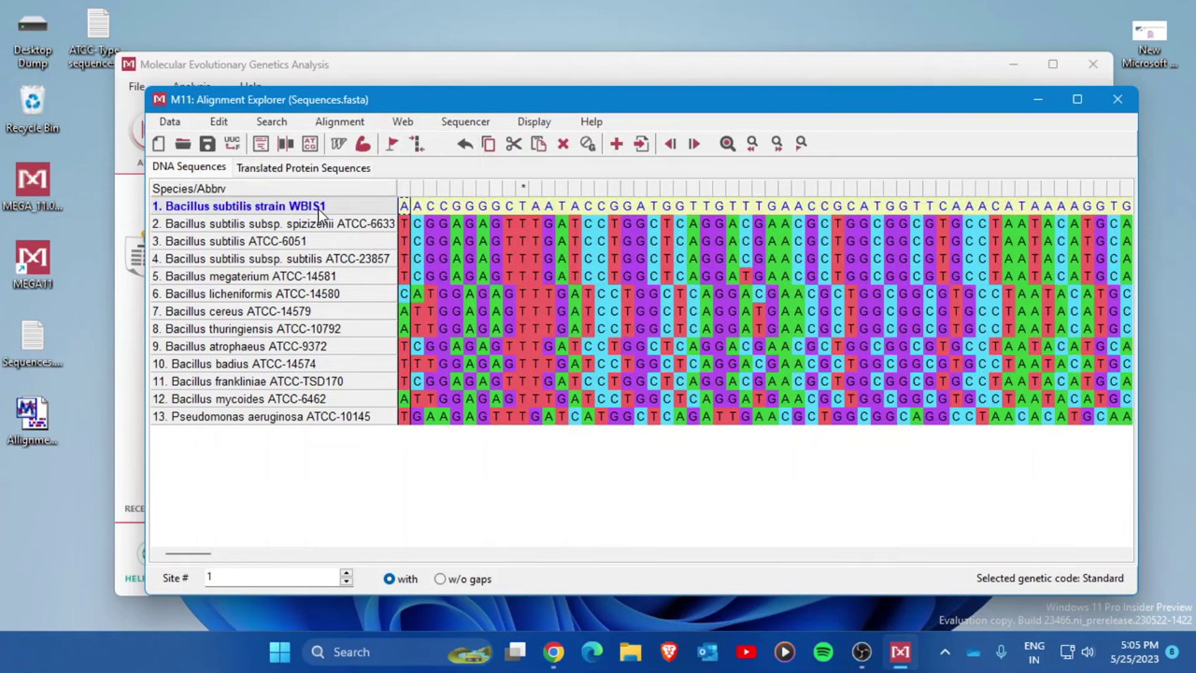
{"action": "key", "text": "ctrl+b"}
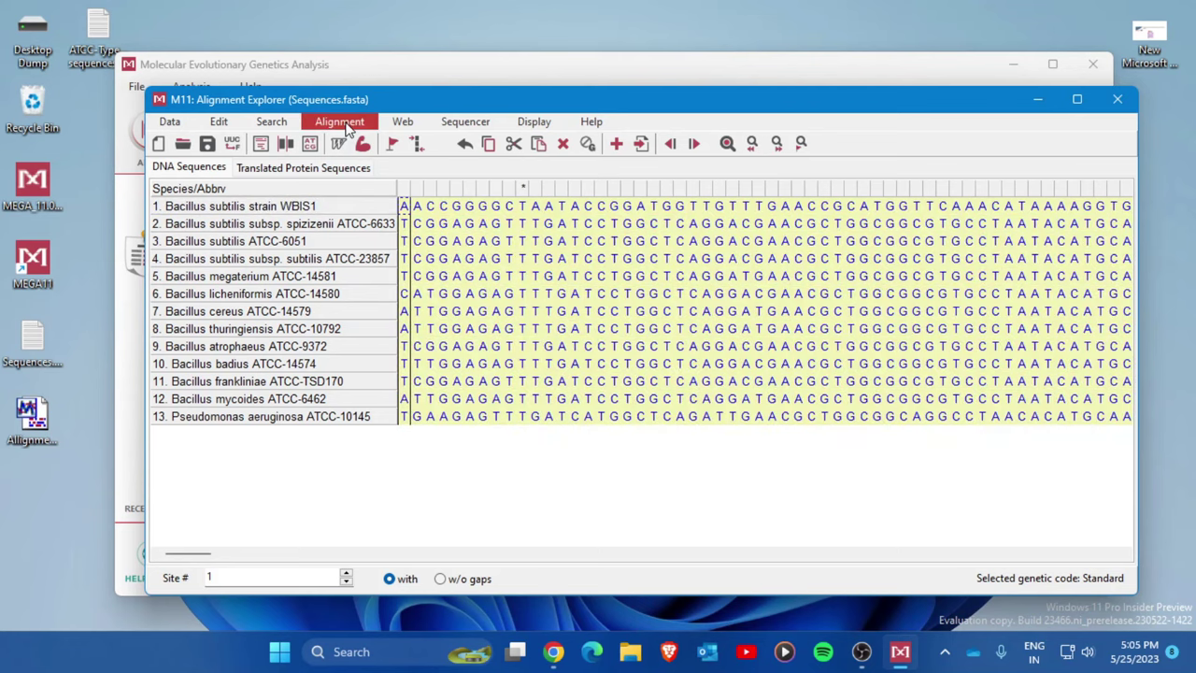
{"action": "left_click", "coordinate": [344, 125]}
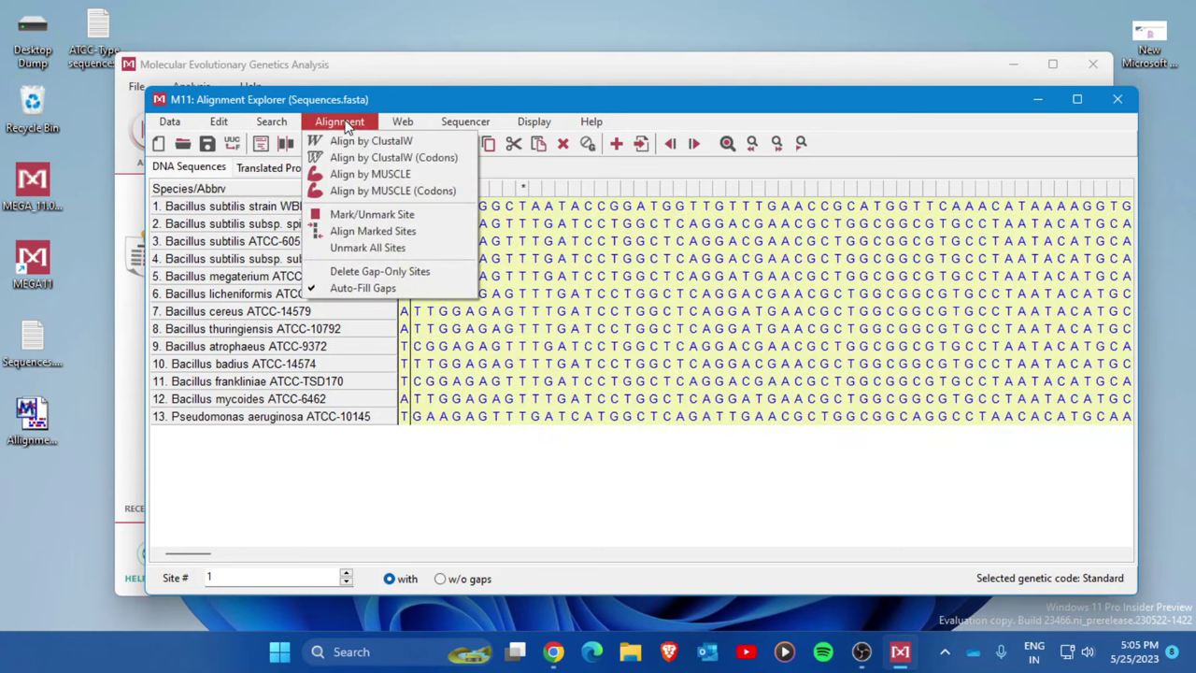
{"action": "left_click", "coordinate": [405, 143]}
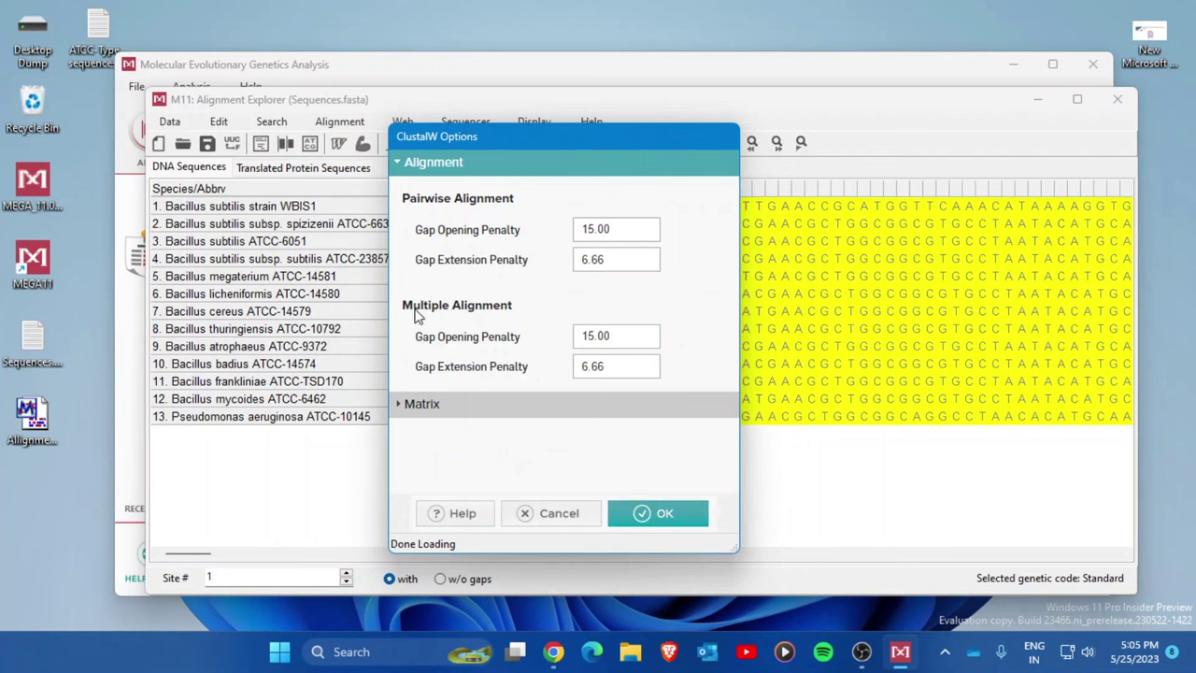
{"action": "left_click", "coordinate": [658, 512]}
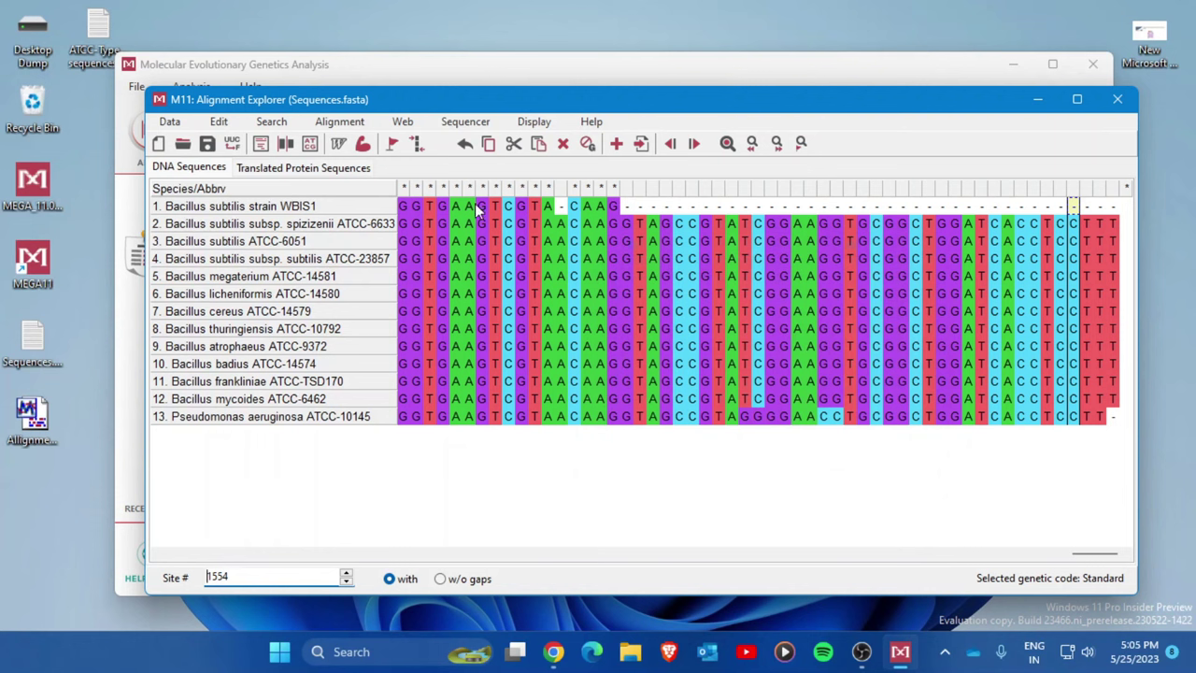
Offset the Alignment Explorer and main MEGA windows so both are accessible, leaving the Alignment Explorer active.
{"action": "left_click_drag", "start_coordinate": [586, 100], "coordinate": [548, 80]}
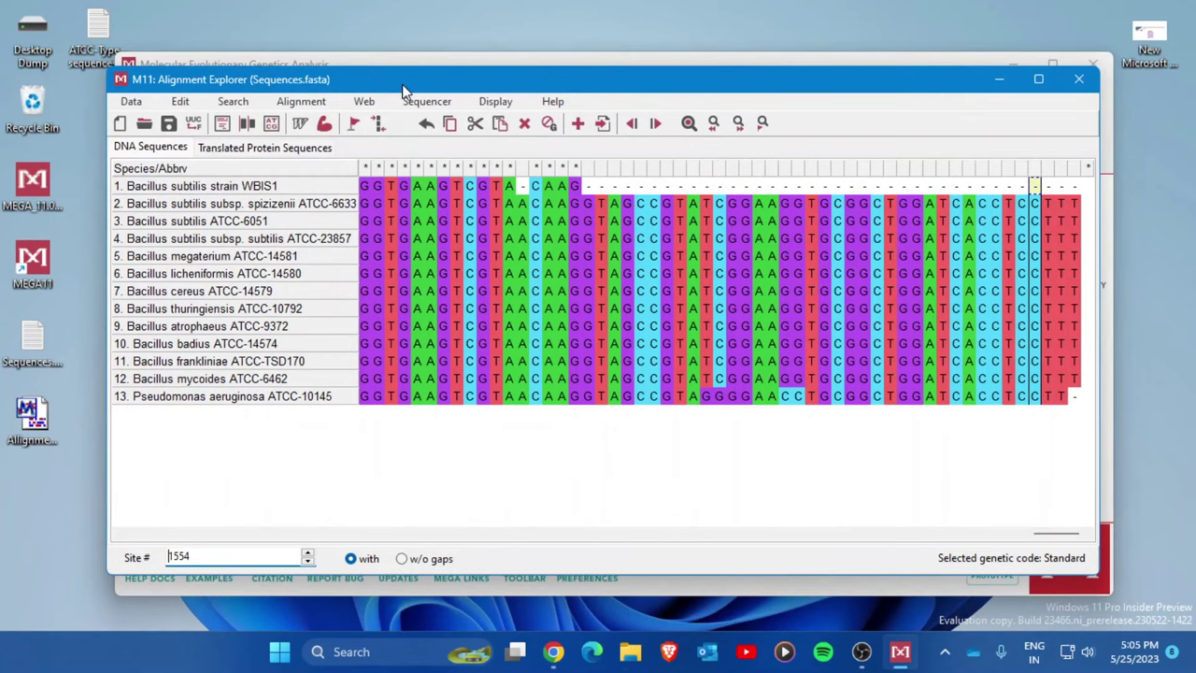
{"action": "left_click_drag", "start_coordinate": [404, 90], "coordinate": [599, 102]}
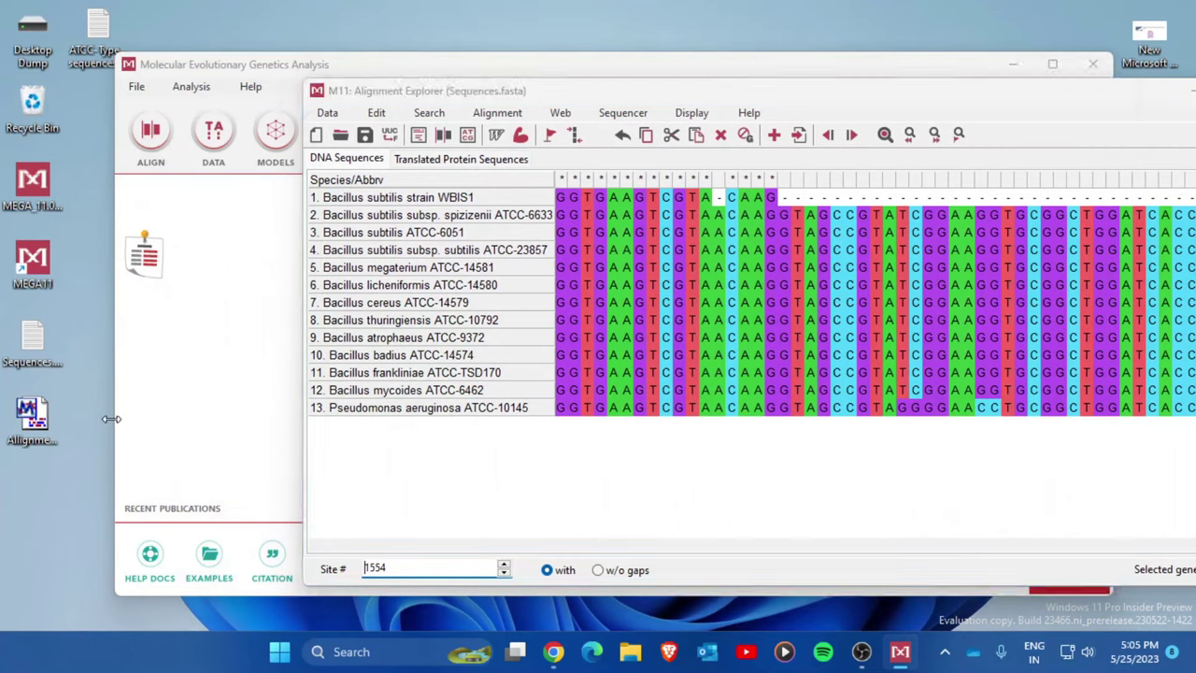
{"action": "left_click_drag", "start_coordinate": [111, 419], "coordinate": [153, 418]}
{"action": "left_click_drag", "start_coordinate": [363, 71], "coordinate": [249, 70]}
{"action": "left_click", "coordinate": [1059, 86]}
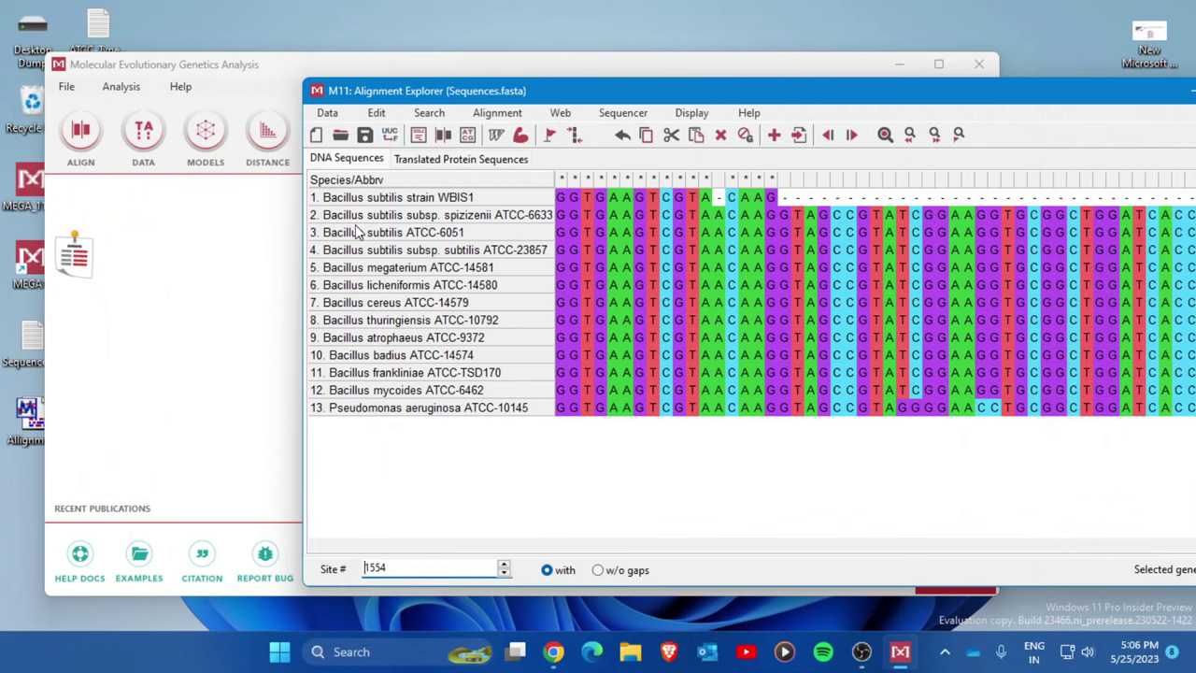
Send the aligned sequences to phylogenetic analysis as nucleotide data that is not protein-coding.
{"action": "left_click_drag", "start_coordinate": [446, 95], "coordinate": [312, 96]}
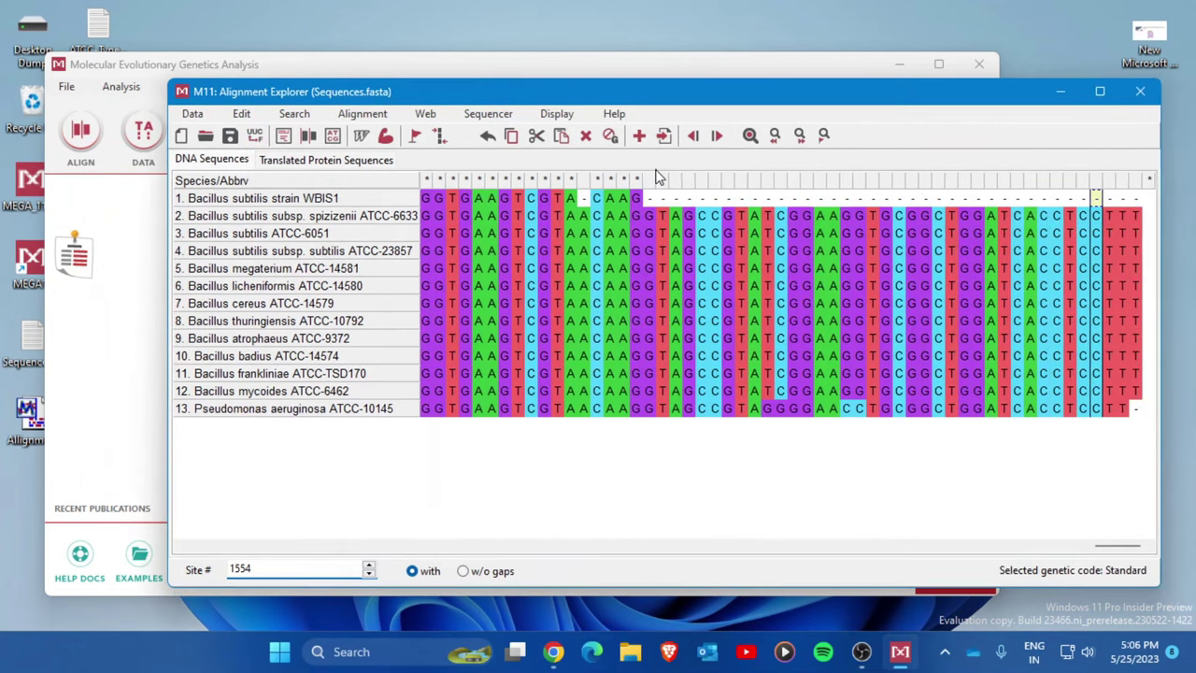
{"action": "left_click_drag", "start_coordinate": [478, 100], "coordinate": [559, 99]}
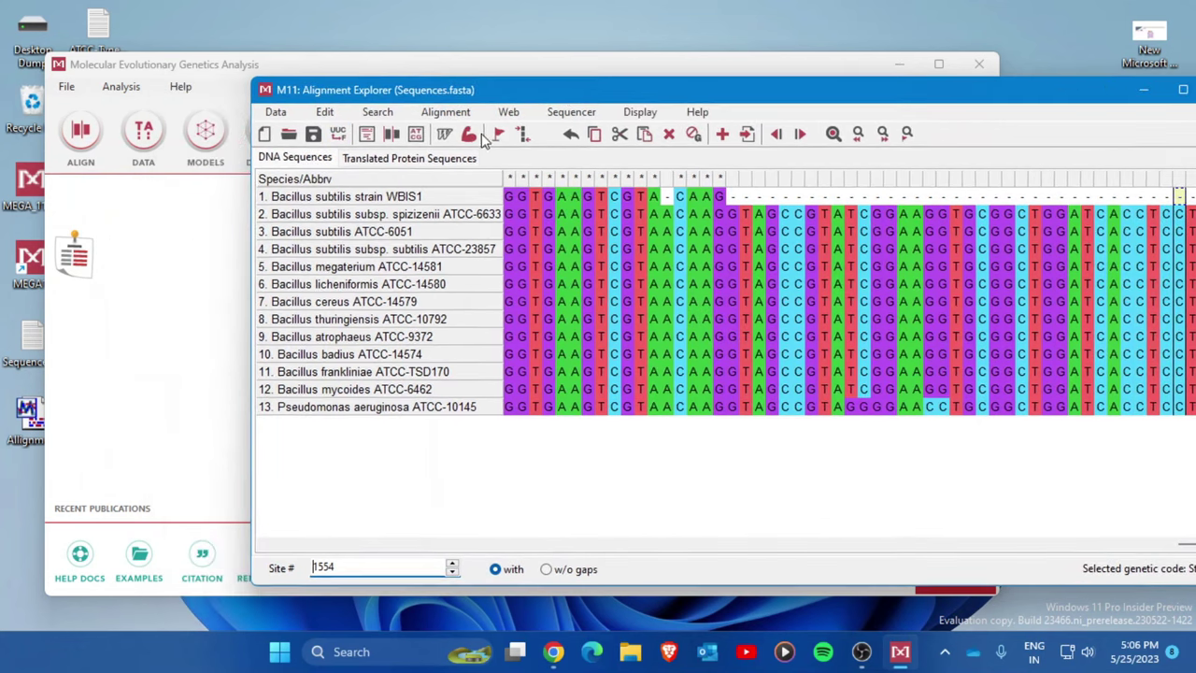
{"action": "left_click", "coordinate": [285, 114]}
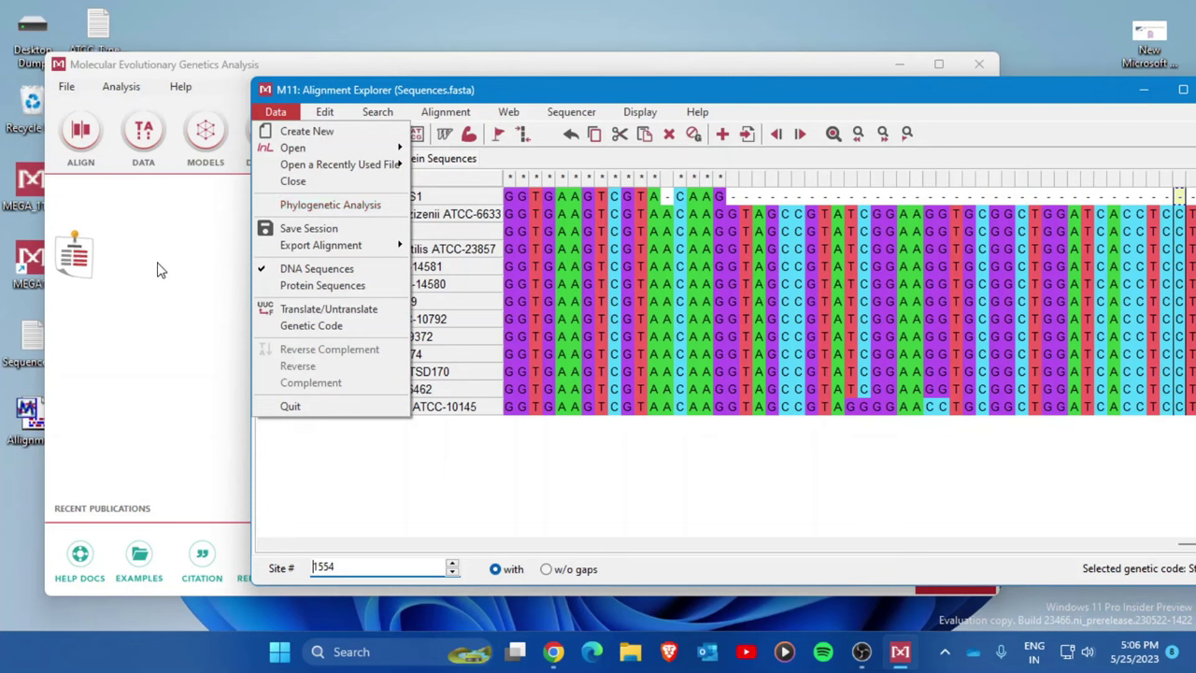
{"action": "left_click", "coordinate": [334, 205]}
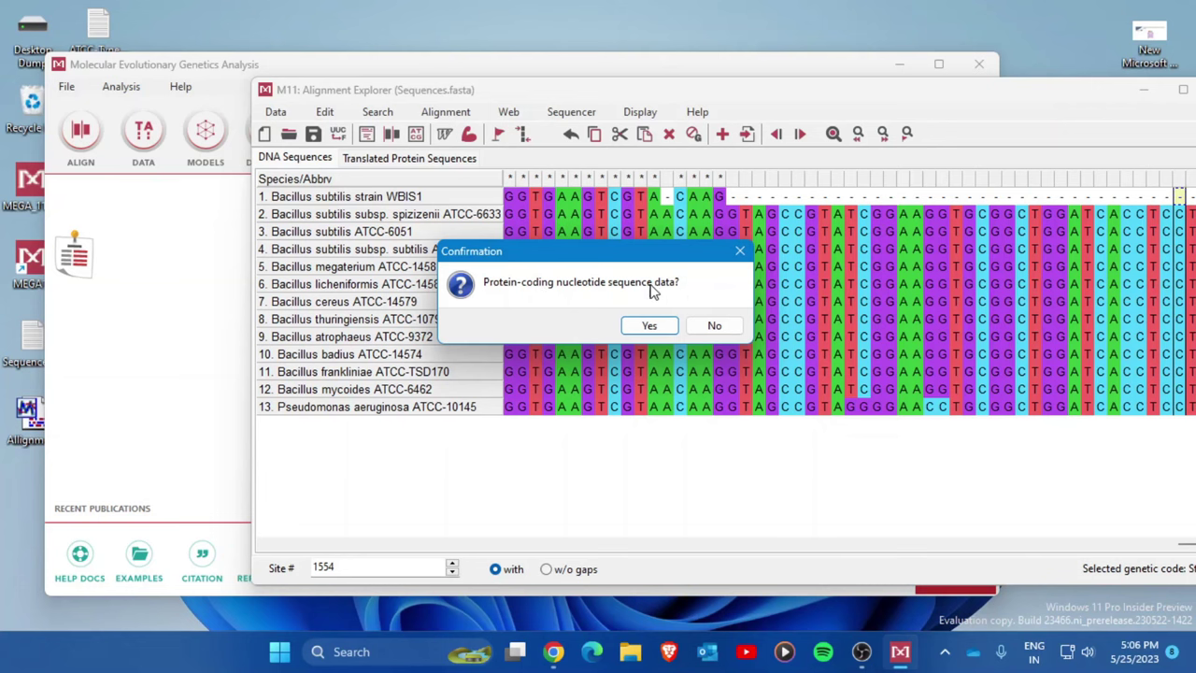
{"action": "left_click", "coordinate": [715, 327]}
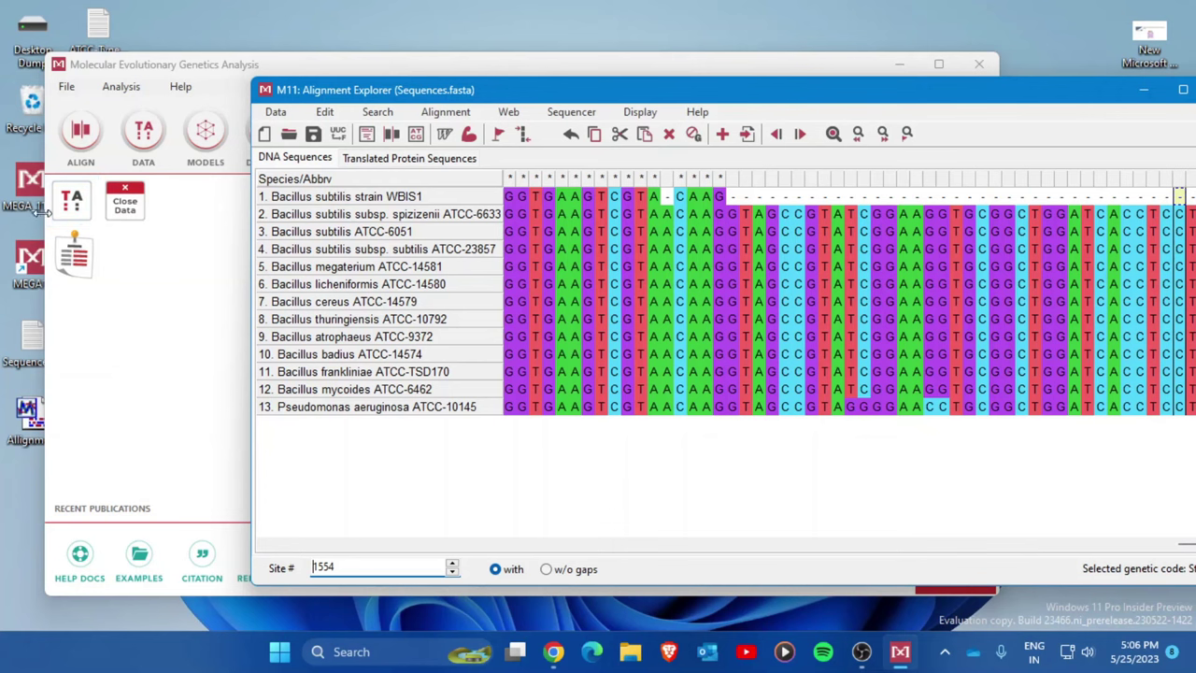
Close the Alignment Explorer and shift the main MEGA window slightly clear of the desktop shortcuts.
{"action": "left_click", "coordinate": [203, 62]}
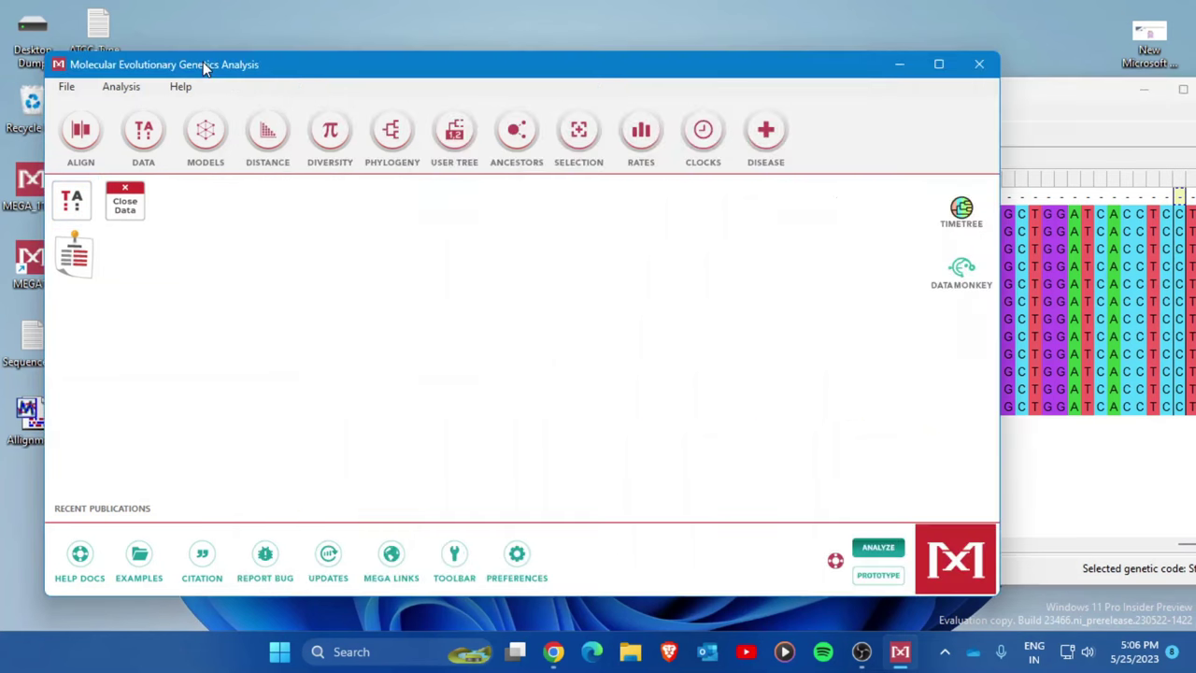
{"action": "left_click", "coordinate": [1051, 115]}
{"action": "left_click_drag", "start_coordinate": [925, 93], "coordinate": [748, 97]}
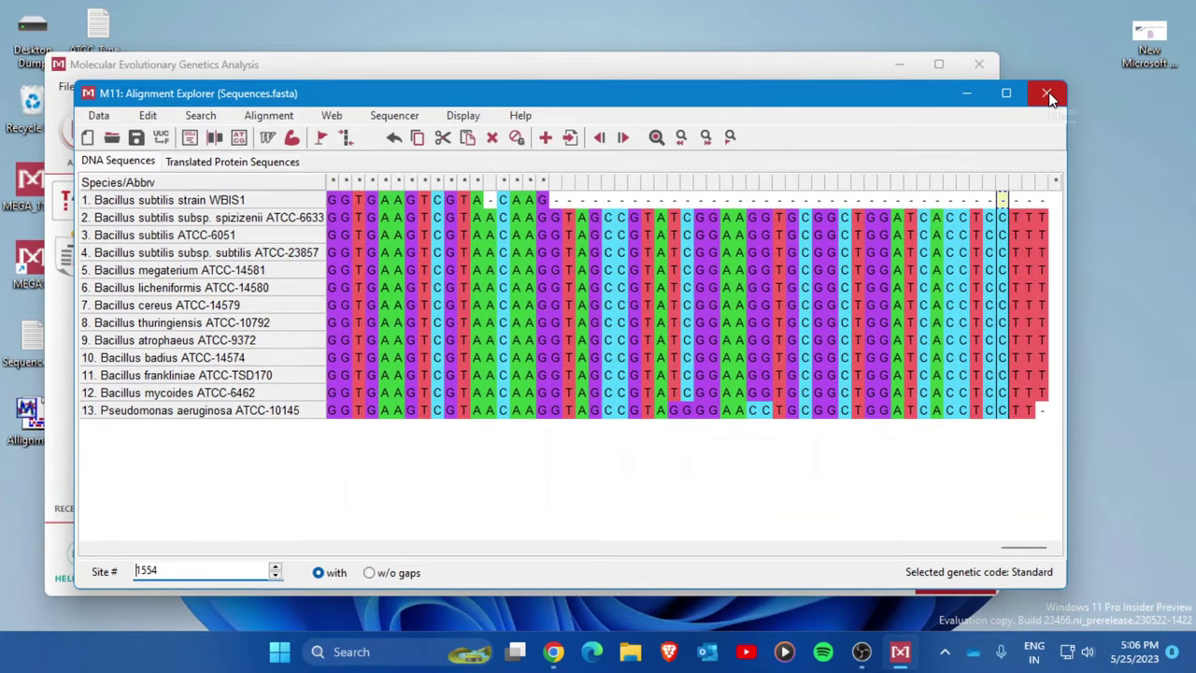
{"action": "left_click", "coordinate": [1048, 94]}
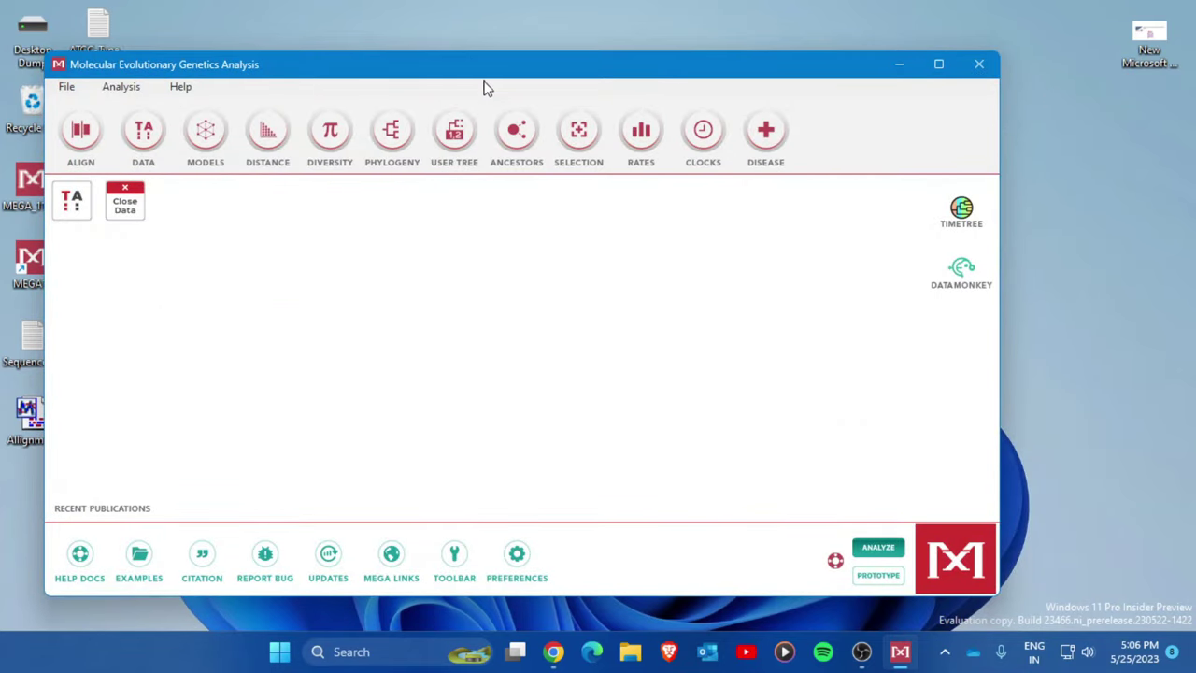
{"action": "left_click_drag", "start_coordinate": [492, 75], "coordinate": [544, 75]}
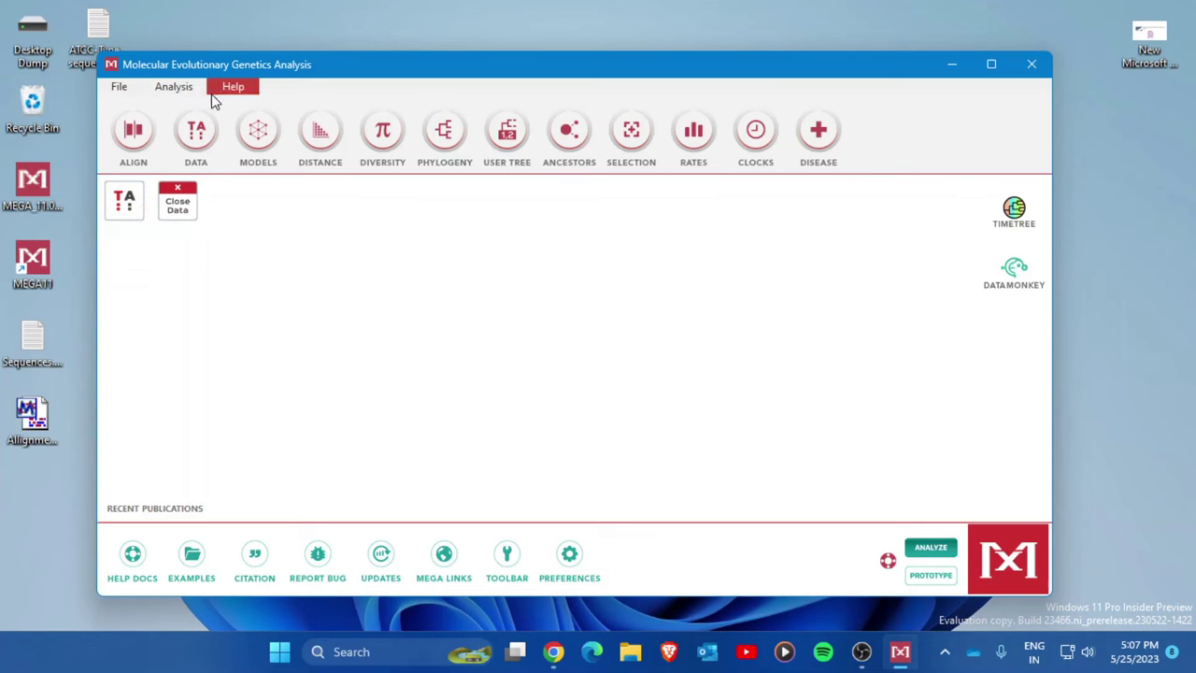
{"action": "mouse_move", "coordinate": [245, 66]}
{"action": "left_mouse_down"}
{"action": "mouse_move", "coordinate": [266, 64]}
{"action": "mouse_move", "coordinate": [252, 65]}
{"action": "left_mouse_up"}
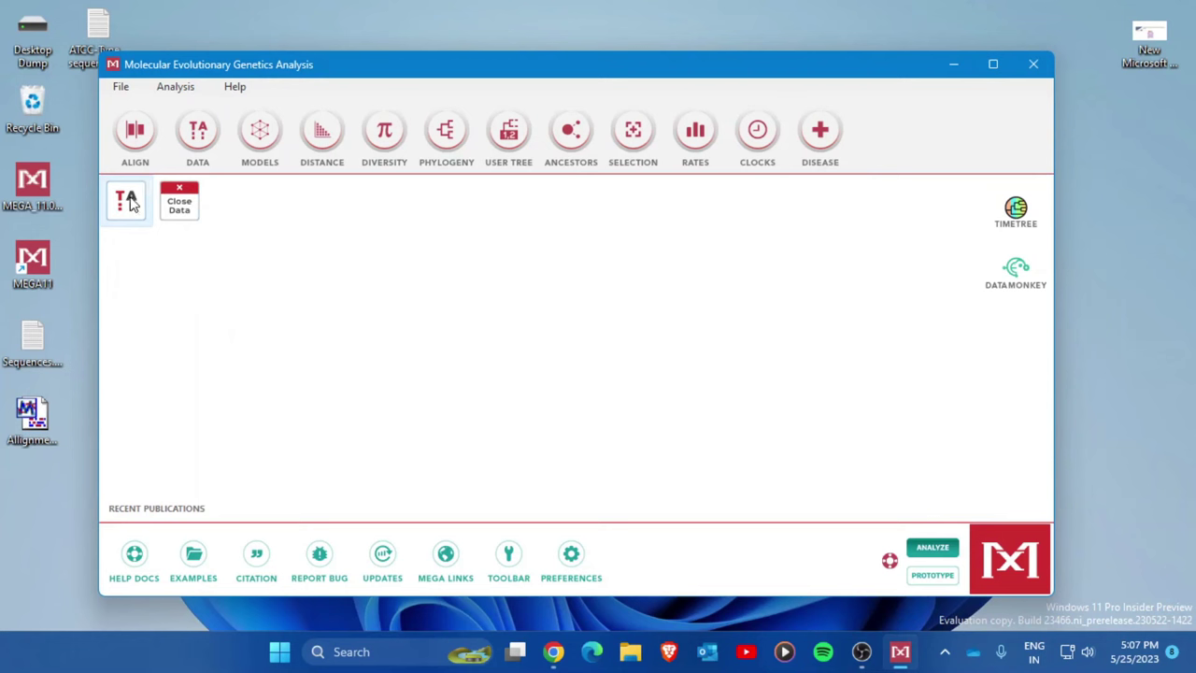
Start a Neighbor-Joining tree construction using the active data PhyloAnalysis.meg and move its analysis preferences dialog toward the screen centre.
{"action": "left_click", "coordinate": [447, 133]}
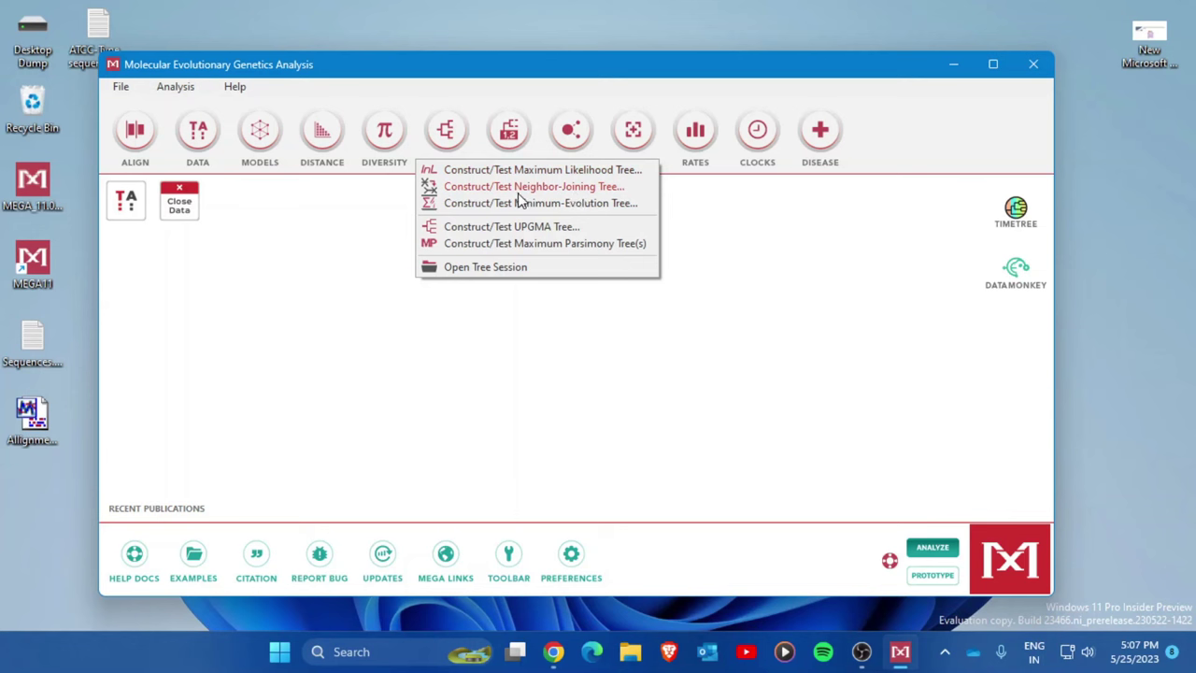
{"action": "left_click", "coordinate": [574, 188]}
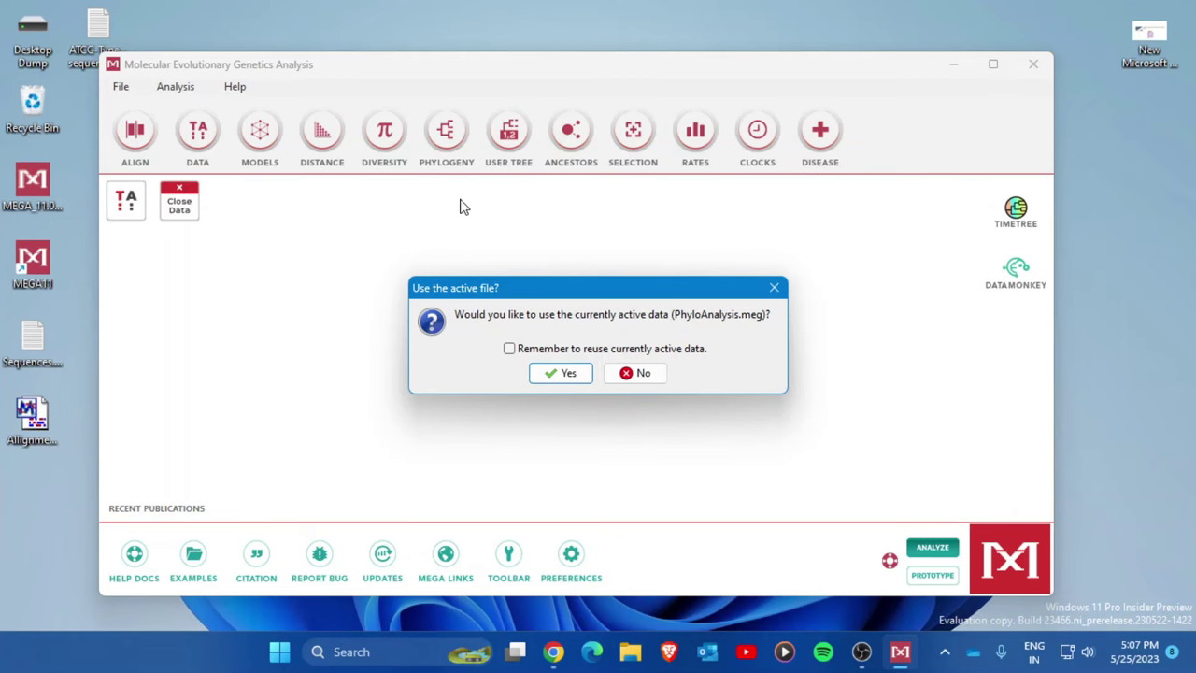
{"action": "left_click", "coordinate": [563, 374]}
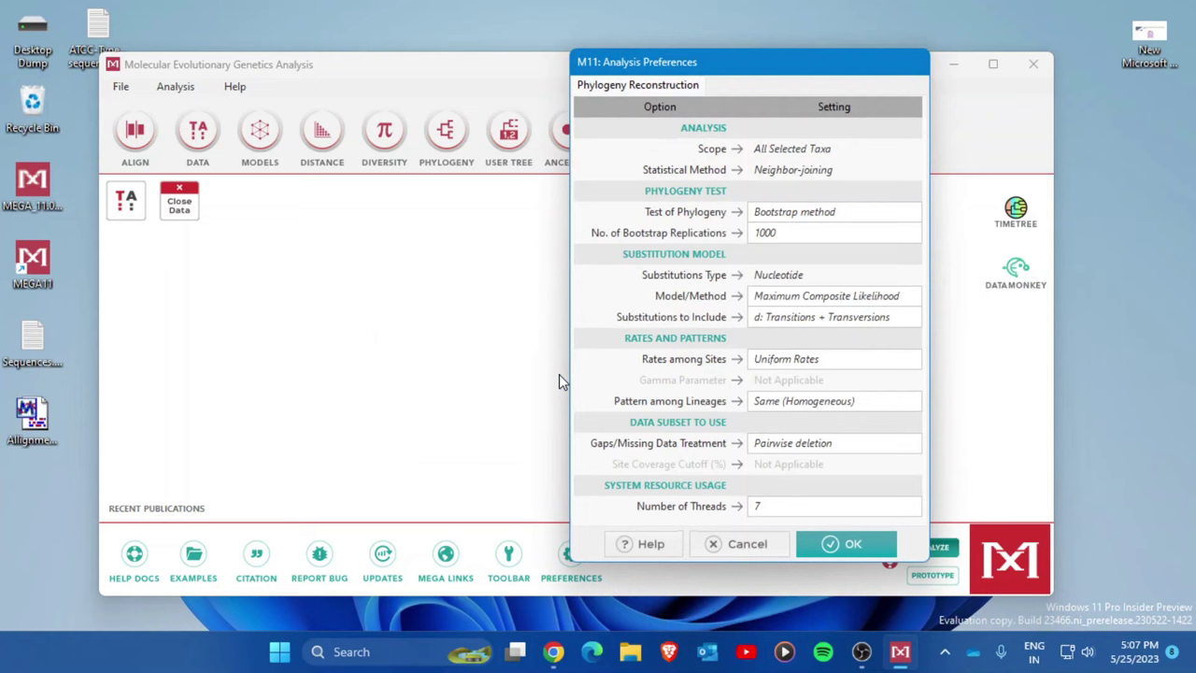
{"action": "left_click_drag", "start_coordinate": [797, 82], "coordinate": [608, 77]}
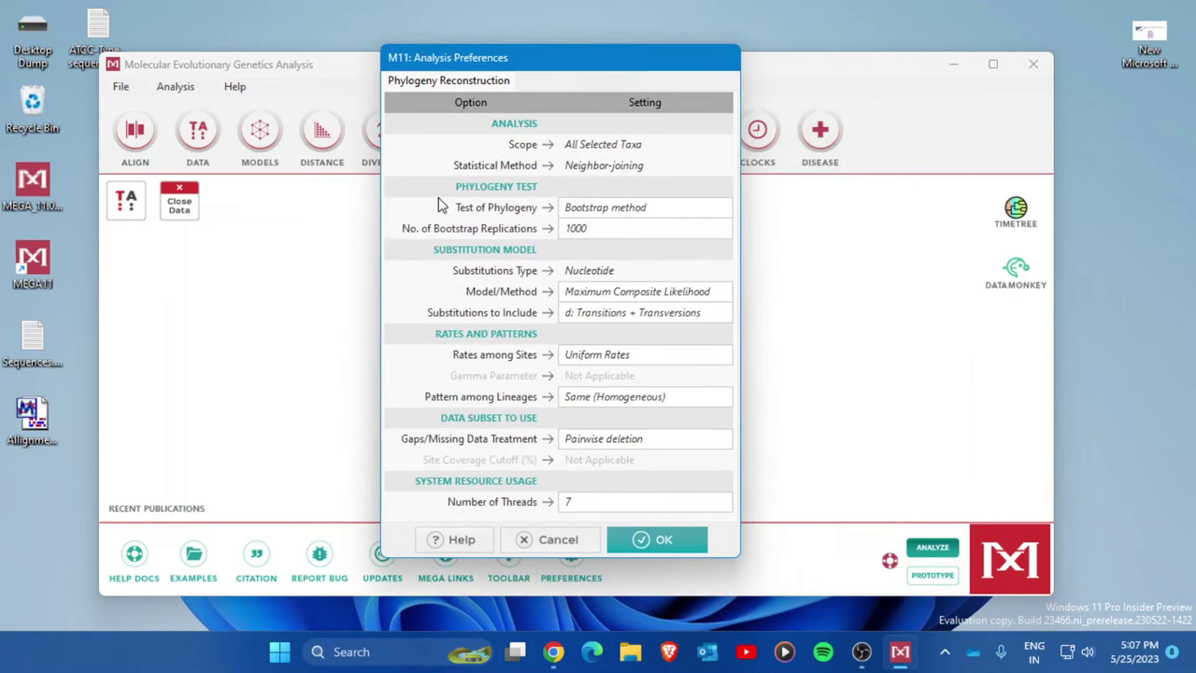
Set the test of phylogeny to None.
{"action": "left_click", "coordinate": [641, 210]}
{"action": "left_click", "coordinate": [641, 210]}
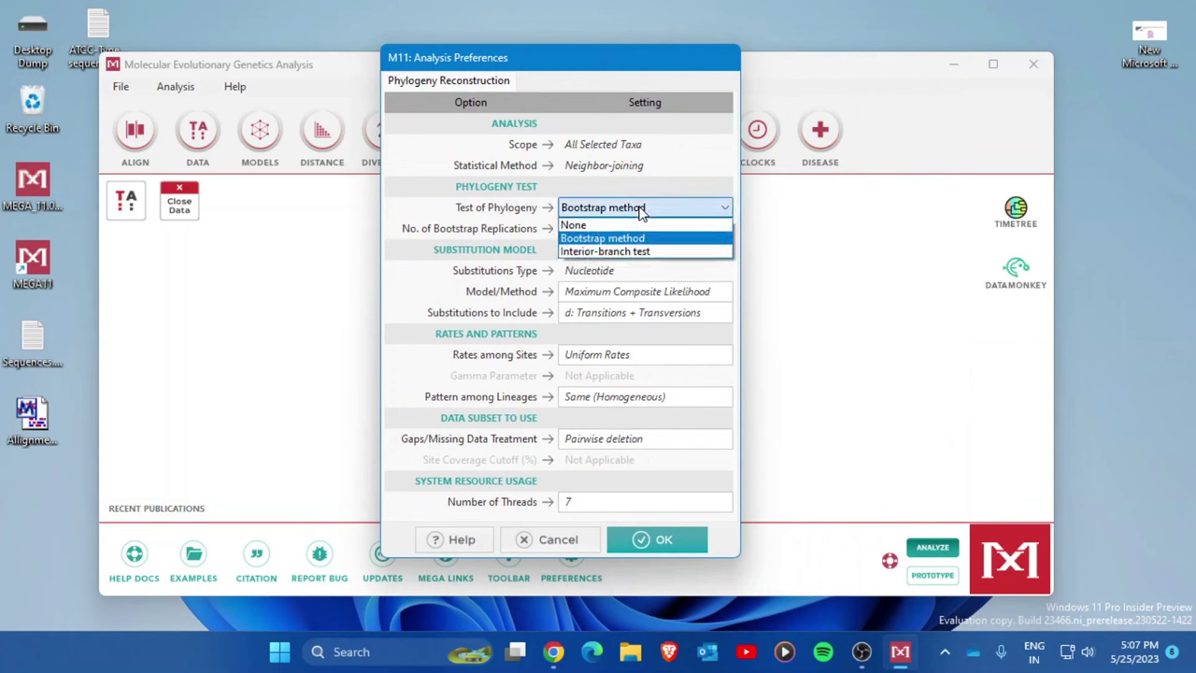
{"action": "left_click", "coordinate": [573, 226]}
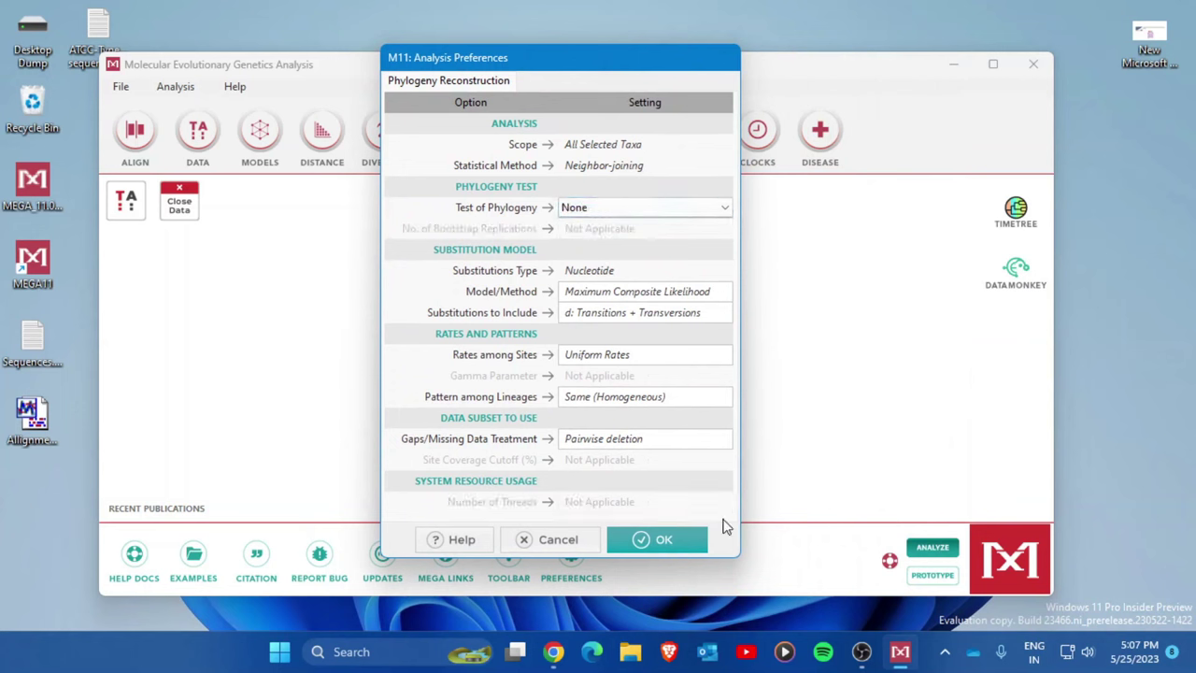
Set the test of phylogeny to Bootstrap method with 1000 replications and compute the Neighbor-Joining tree.
{"action": "left_click", "coordinate": [590, 210]}
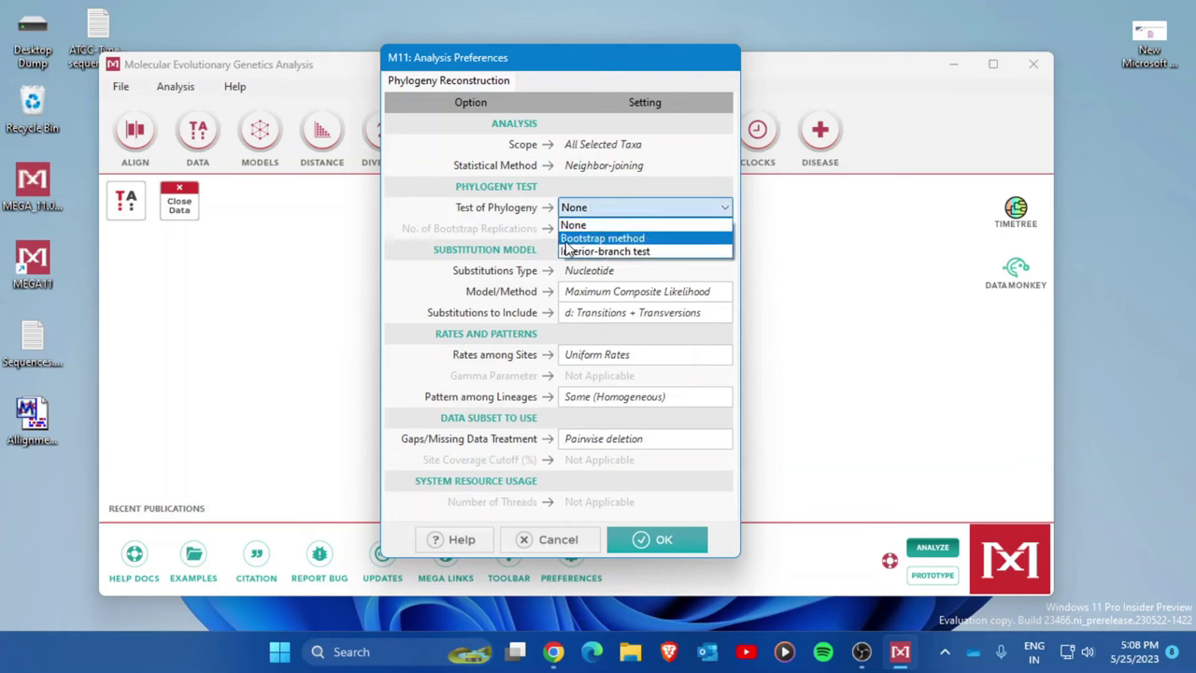
{"action": "left_click", "coordinate": [612, 239]}
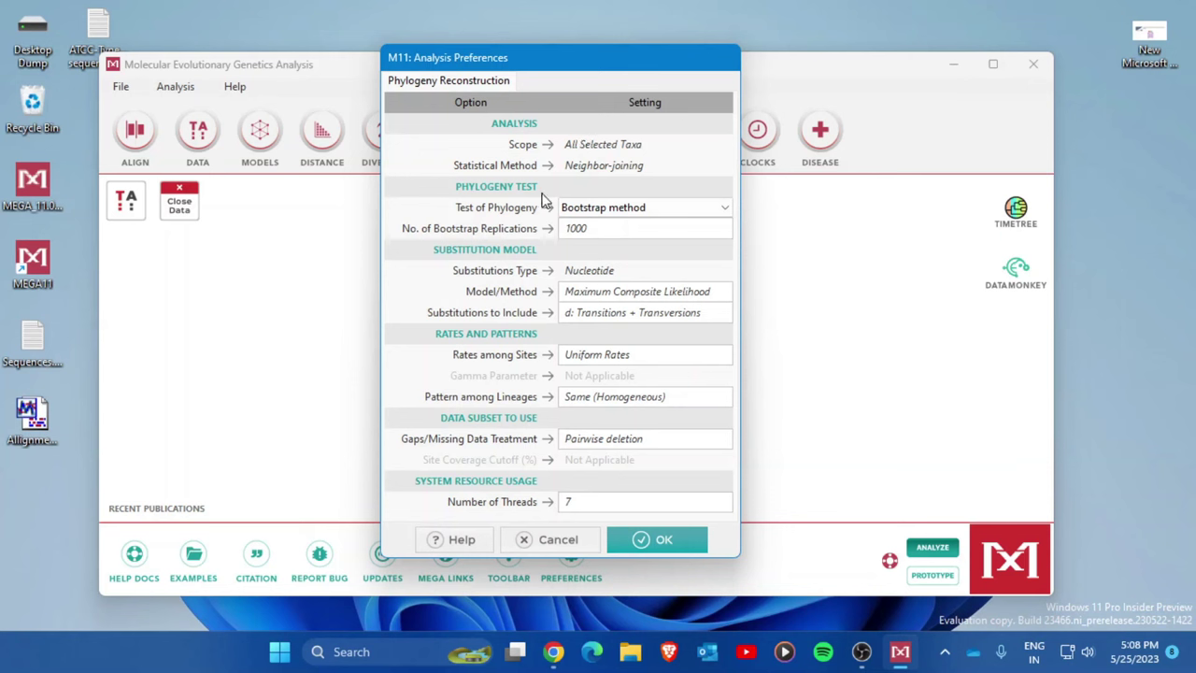
{"action": "left_click", "coordinate": [665, 540]}
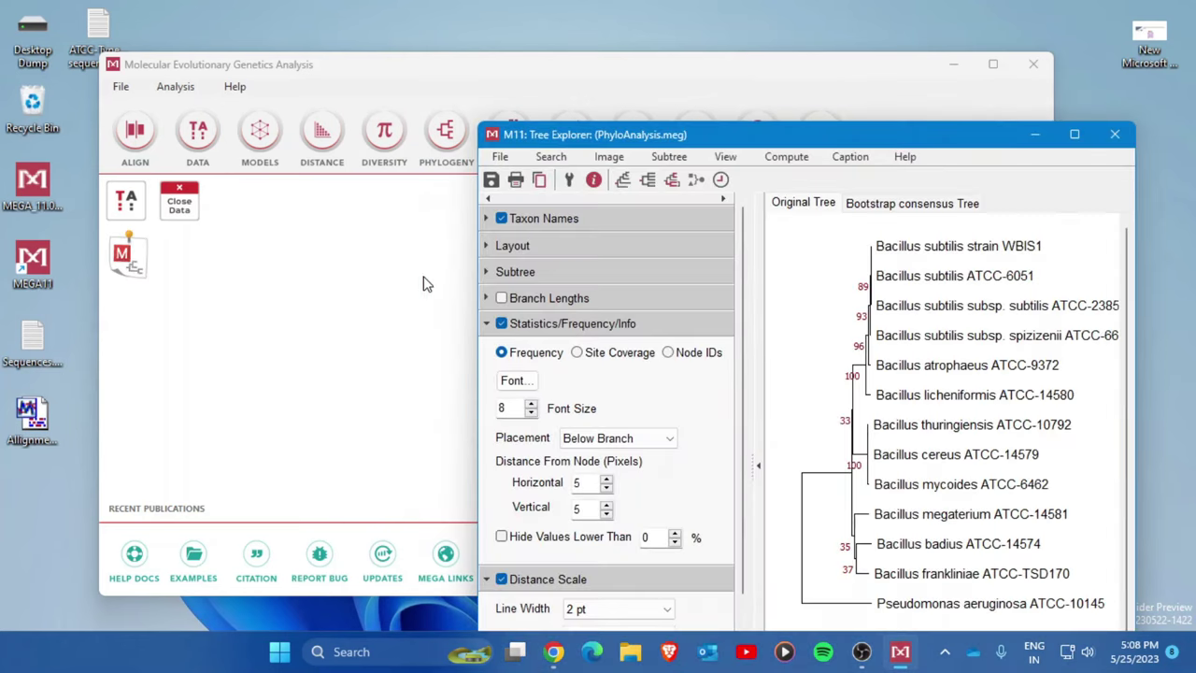
Maximize the Tree Explorer and collapse the Statistics/Frequency/Info and Distance Scale option groups.
{"action": "left_click_drag", "start_coordinate": [814, 142], "coordinate": [523, 64]}
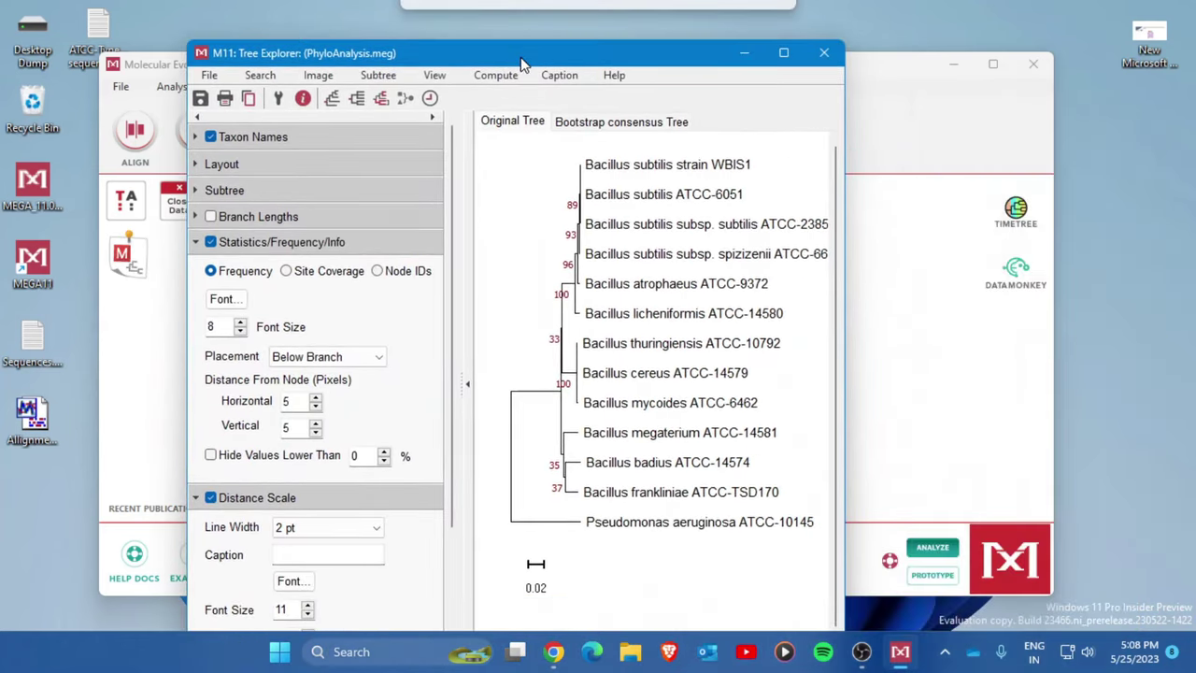
{"action": "left_click", "coordinate": [783, 52]}
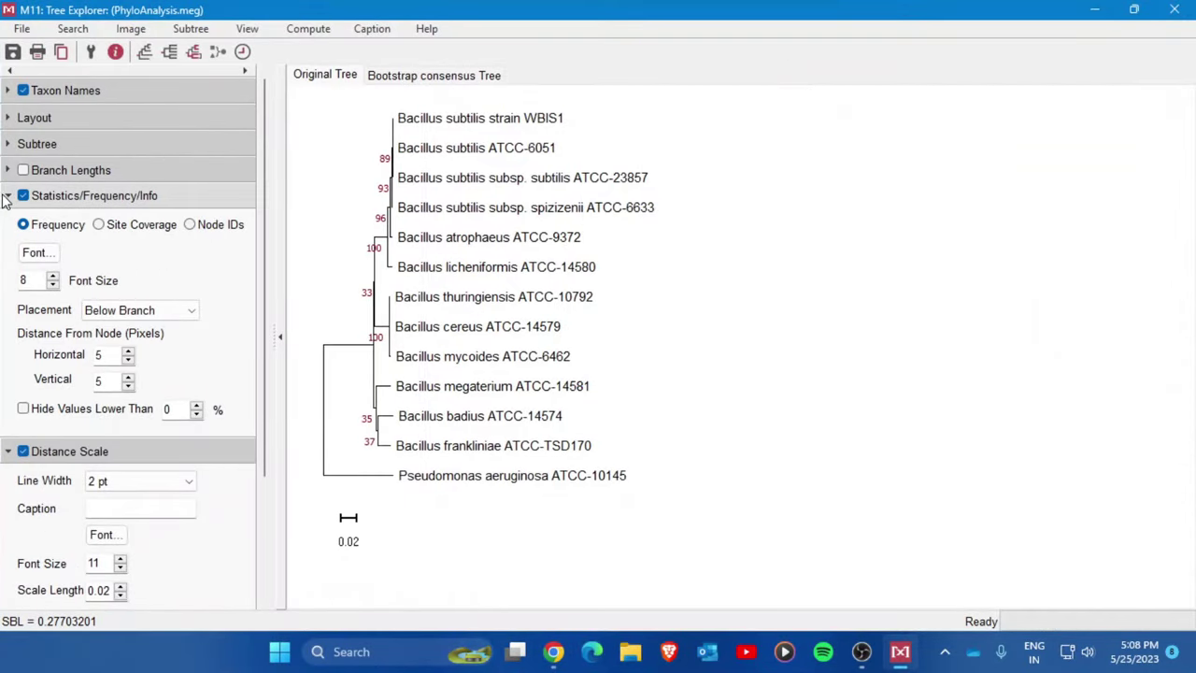
{"action": "left_click", "coordinate": [7, 198]}
{"action": "left_click", "coordinate": [9, 222]}
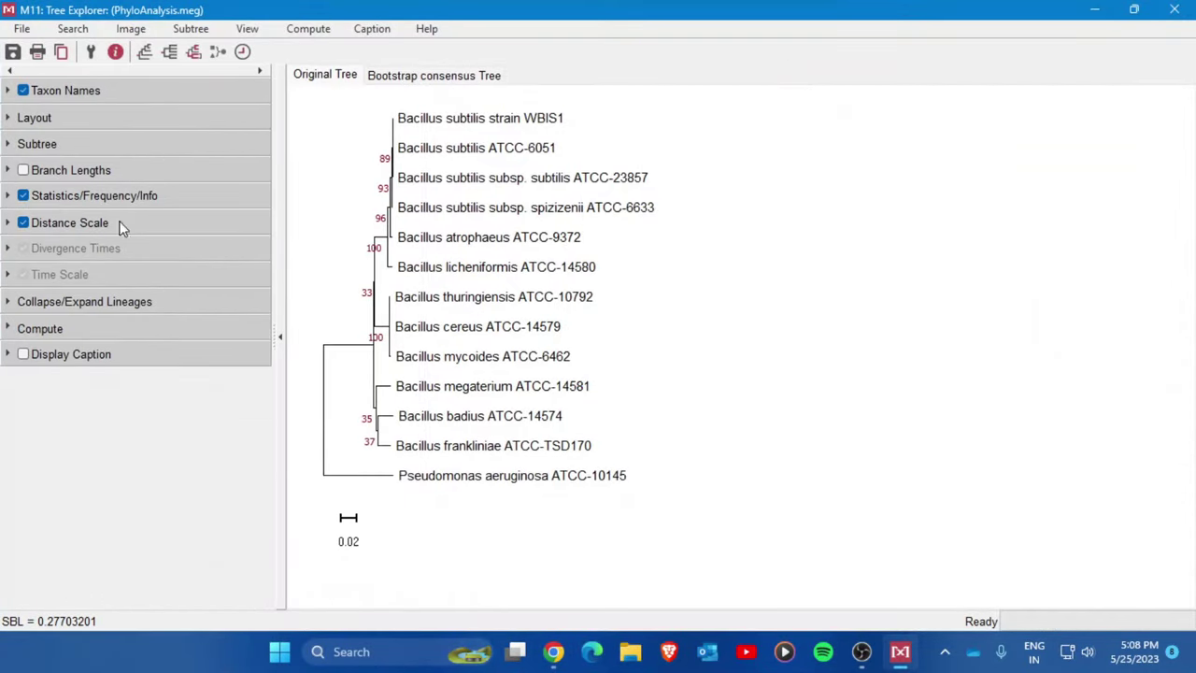
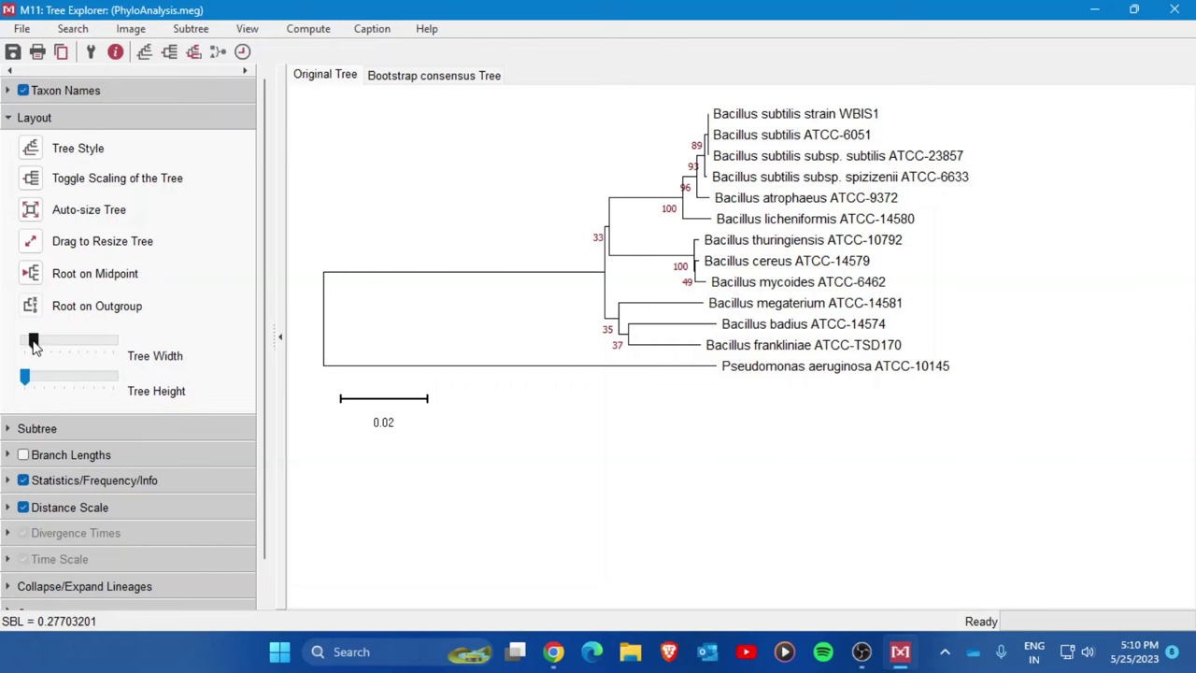
Reduce the tree width to its minimum and dismiss the condensed tree cut-off options without applying them.
{"action": "left_click_drag", "start_coordinate": [34, 342], "coordinate": [24, 342]}
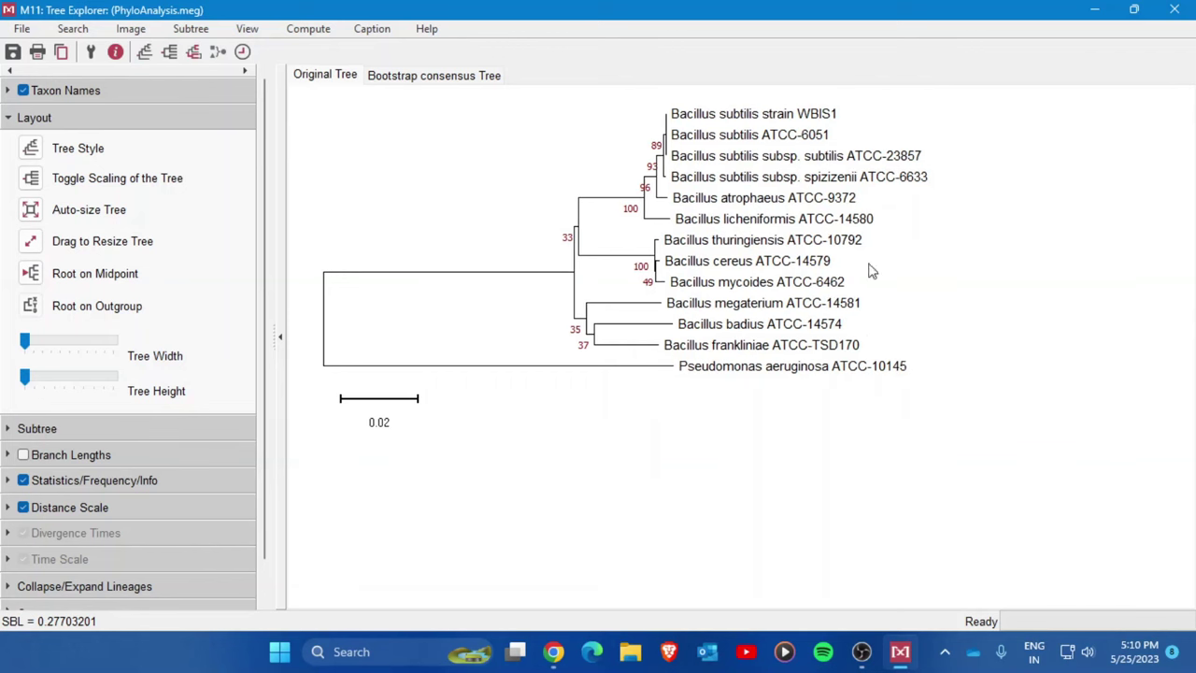
{"action": "left_click", "coordinate": [197, 56]}
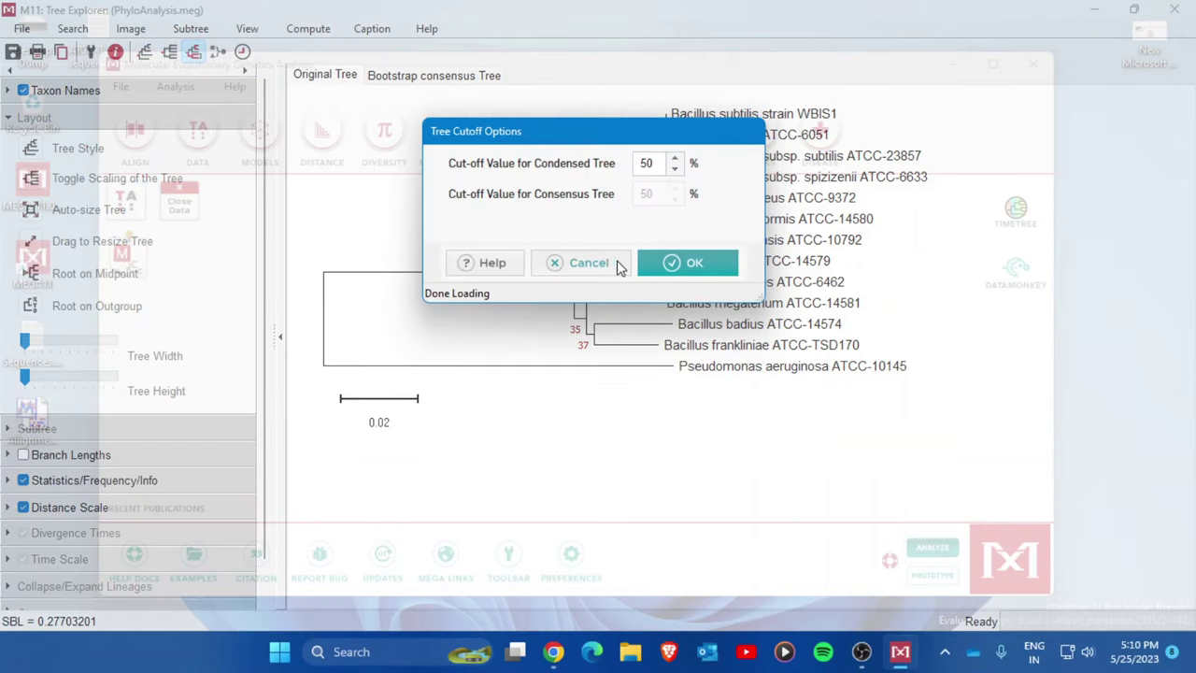
{"action": "left_click", "coordinate": [589, 263]}
Preview the original tree in the Radiation style and in the traditional Curved style.
{"action": "left_click", "coordinate": [149, 54]}
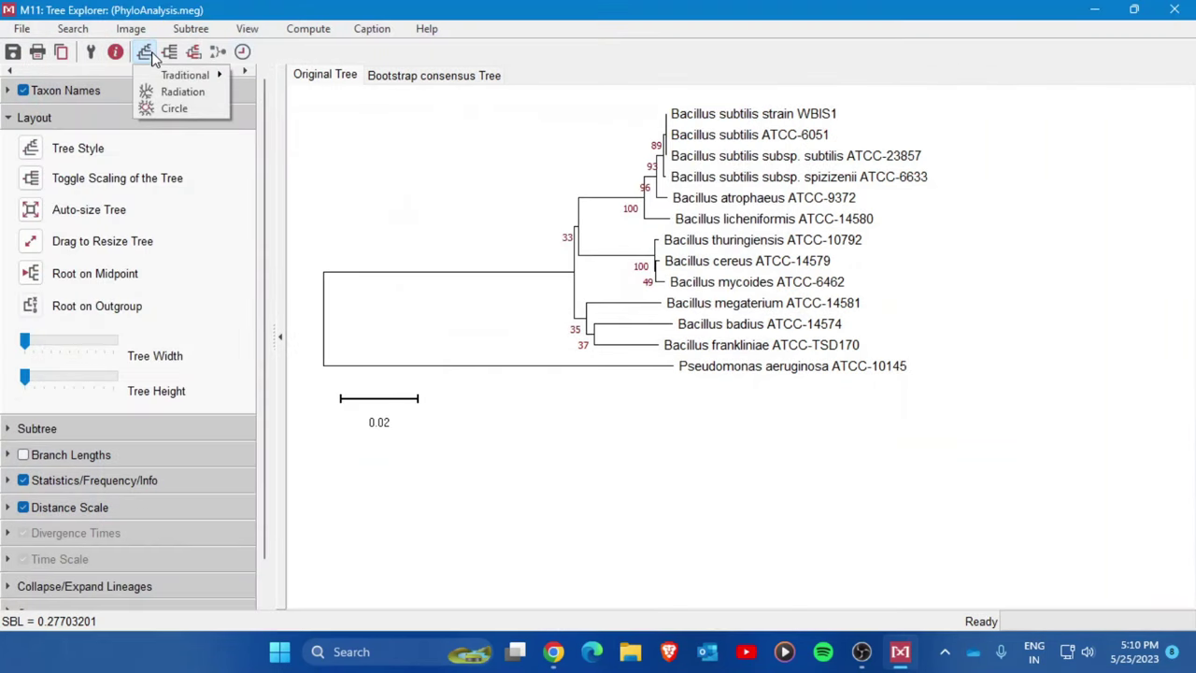
{"action": "left_click", "coordinate": [187, 94]}
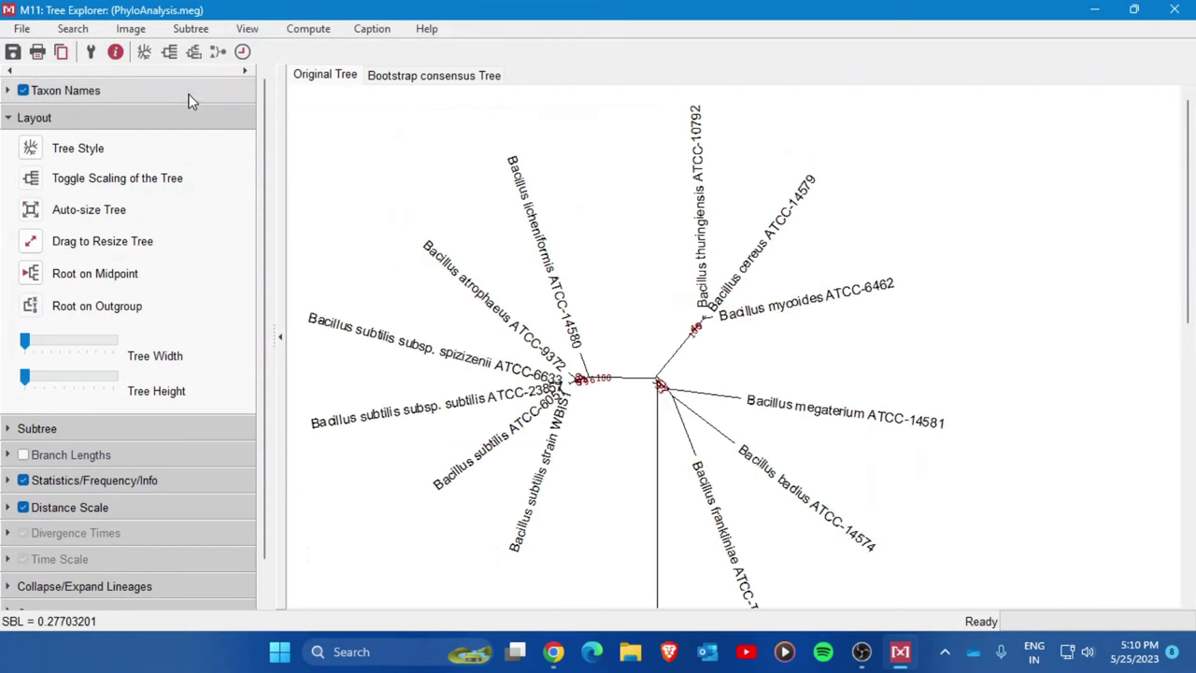
{"action": "left_click", "coordinate": [145, 53]}
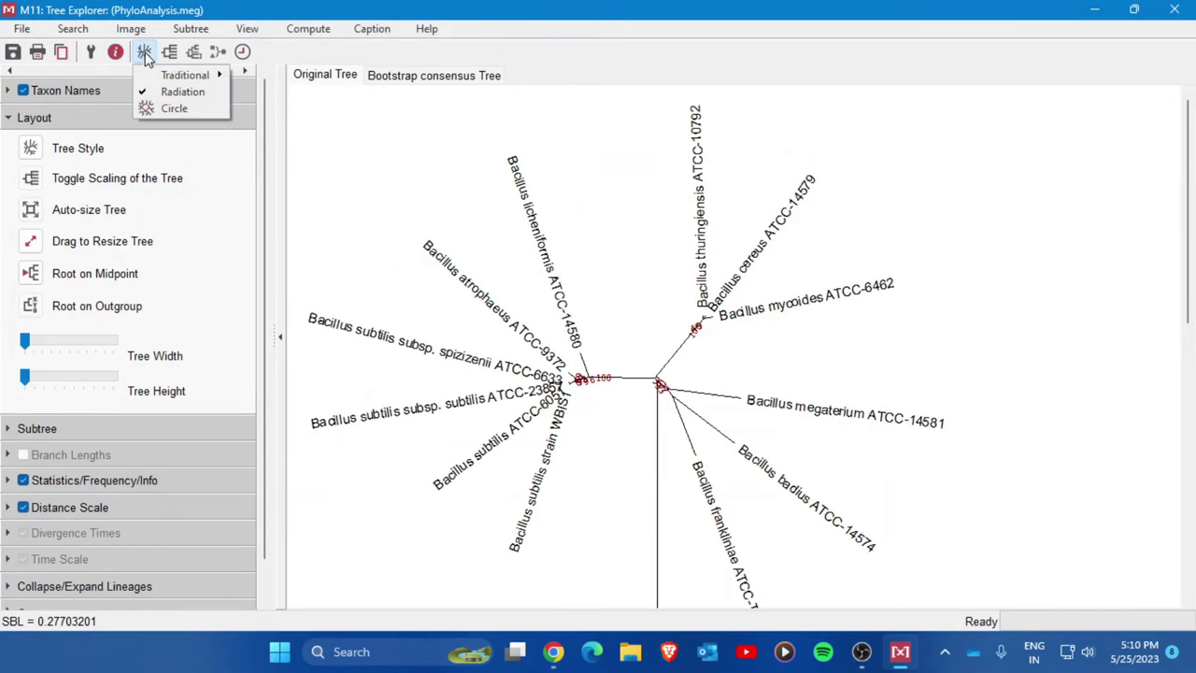
{"action": "mouse_move", "coordinate": [198, 80]}
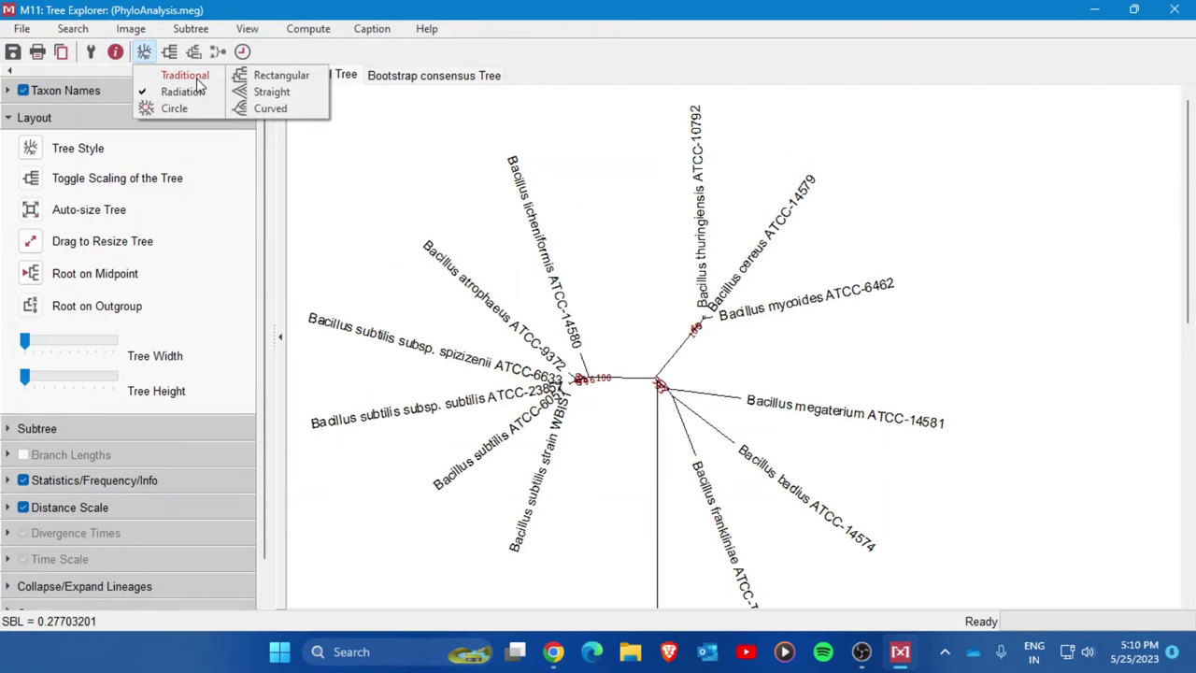
{"action": "left_click", "coordinate": [270, 110]}
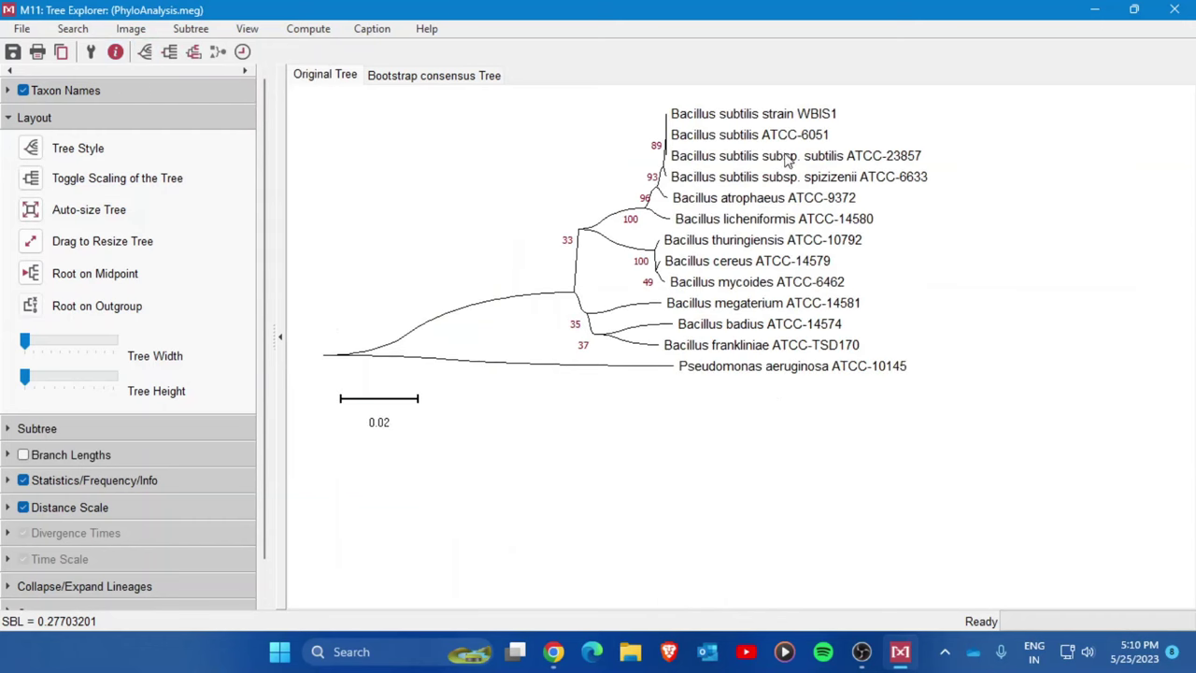
Switch the original tree to the Circle style and look over the circular layout.
{"action": "left_click", "coordinate": [145, 54]}
{"action": "left_click", "coordinate": [165, 109]}
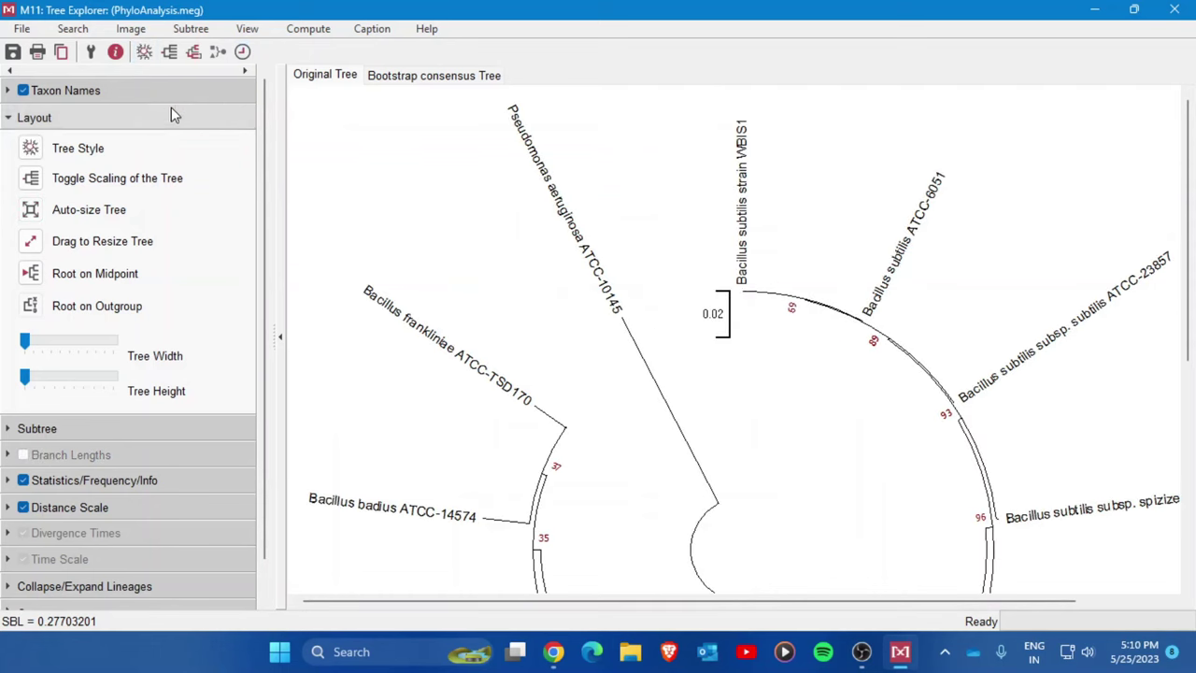
{"action": "scroll", "coordinate": [785, 346], "scroll_direction": "down", "scroll_amount": 1}
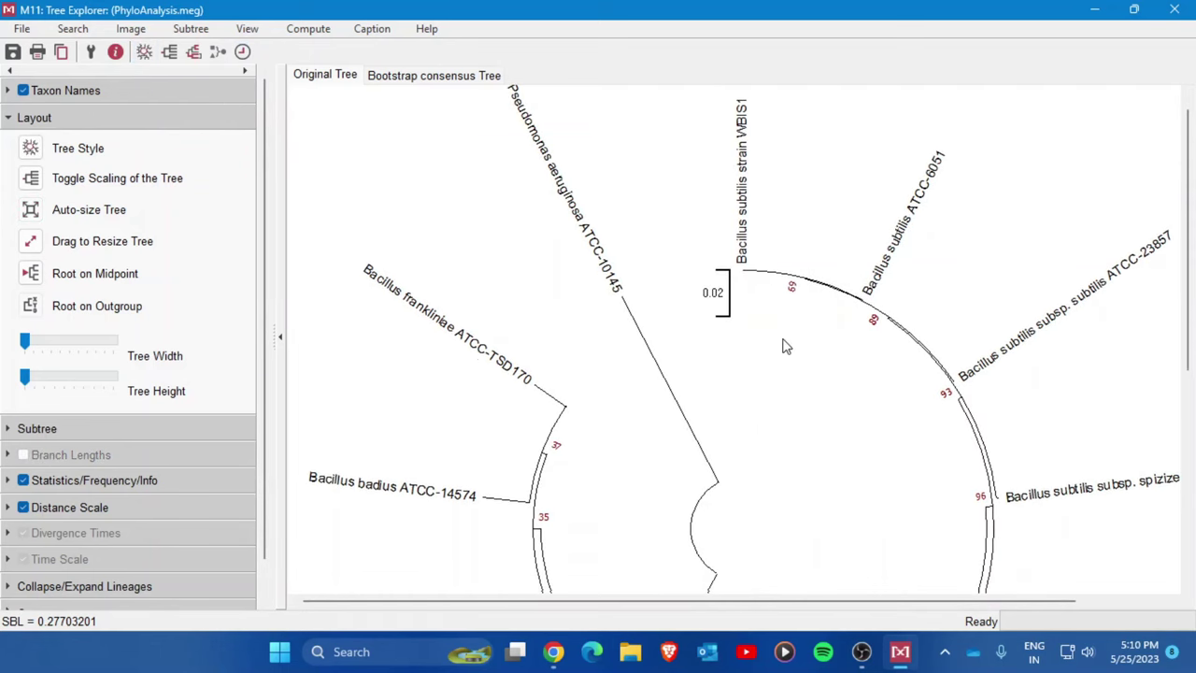